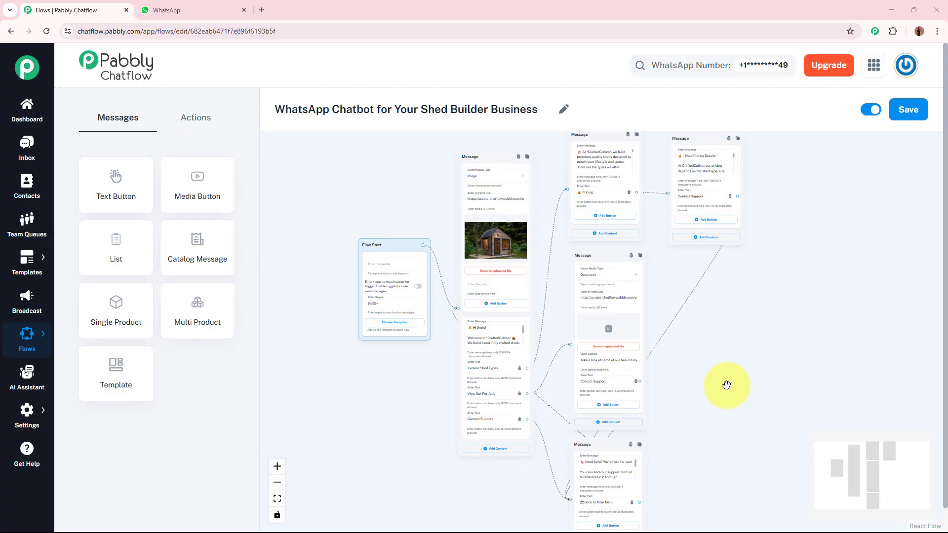
Switch to WhatsApp and send the Pabbly Chatflow Bot the message "Hey, I want to see your previous work?"
{"action": "left_click", "coordinate": [201, 12]}
{"action": "left_click", "coordinate": [300, 158]}
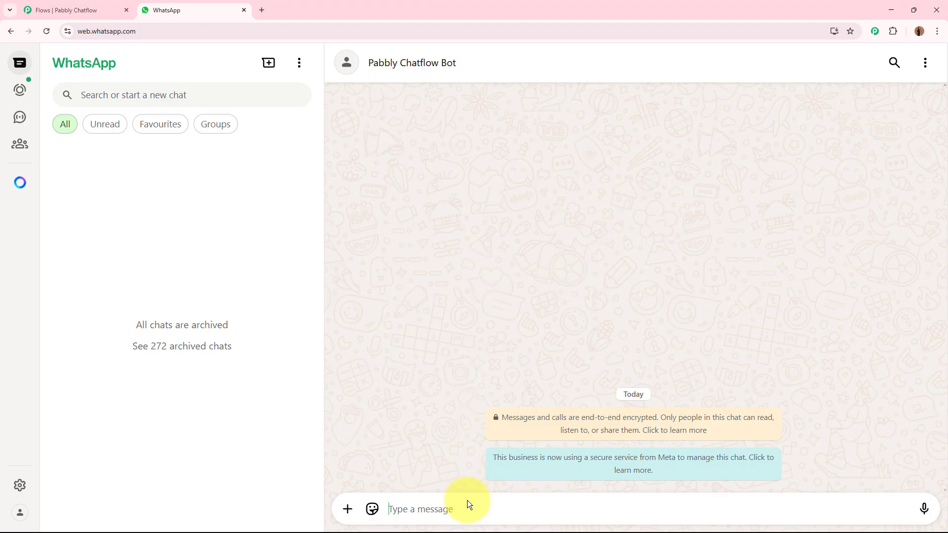
{"action": "type", "text": "H"}
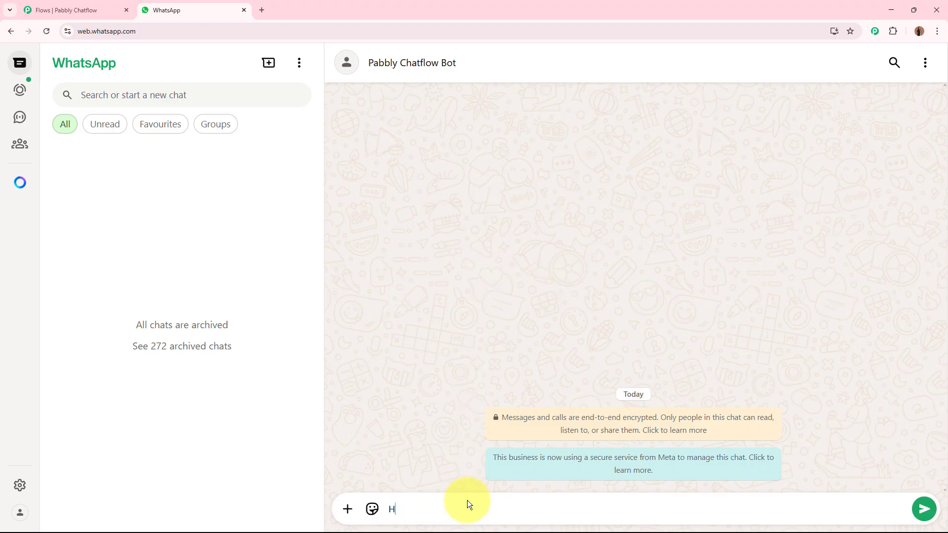
{"action": "type", "text": "ey I want to see your previous work?"}
{"action": "left_click", "coordinate": [406, 509]}
{"action": "type", "text": ","}
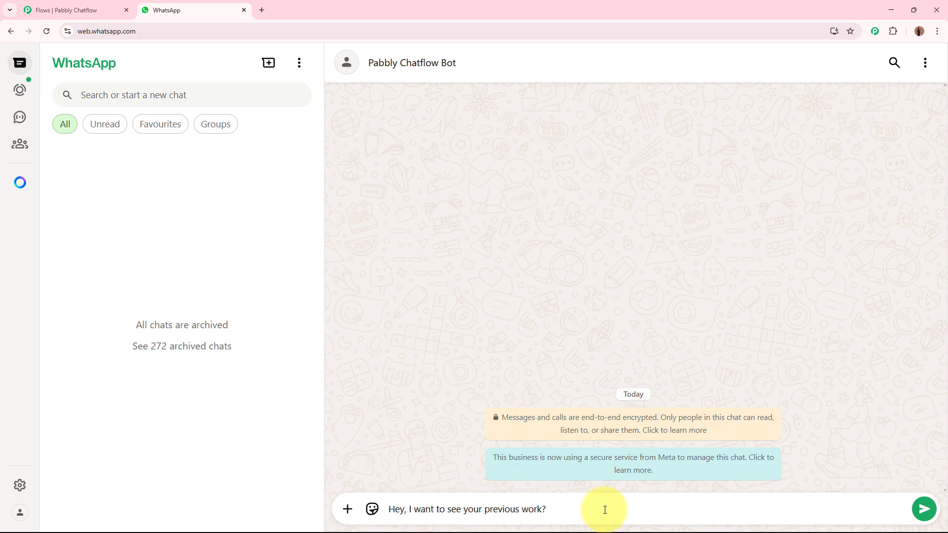
{"action": "key", "text": "Return"}
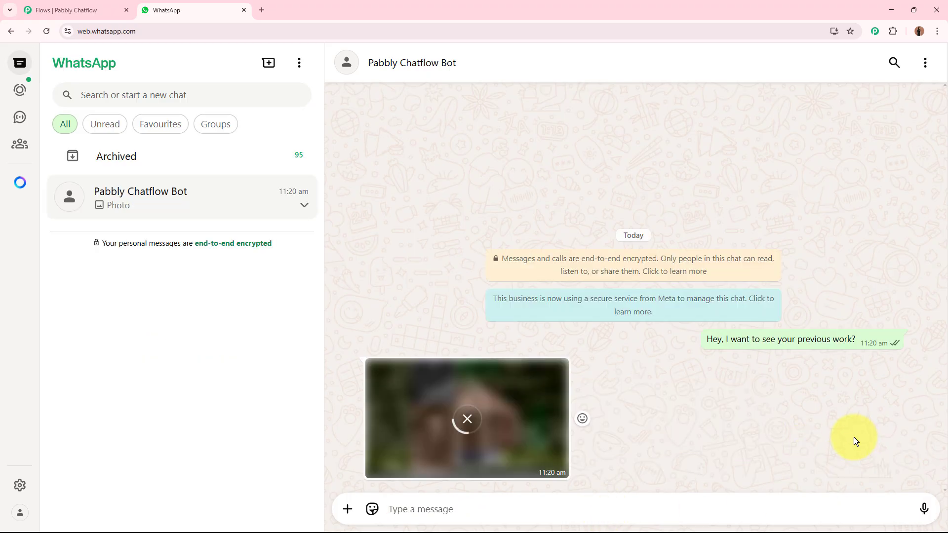
View the bot's cabin photo at full size, close it and read through the CraftedCabins welcome message
{"action": "left_click", "coordinate": [471, 230]}
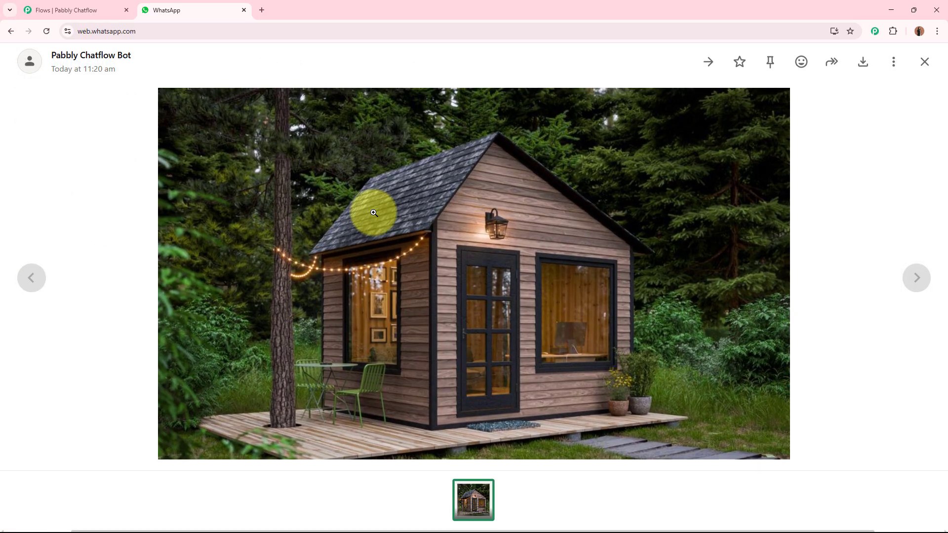
{"action": "left_click", "coordinate": [928, 68]}
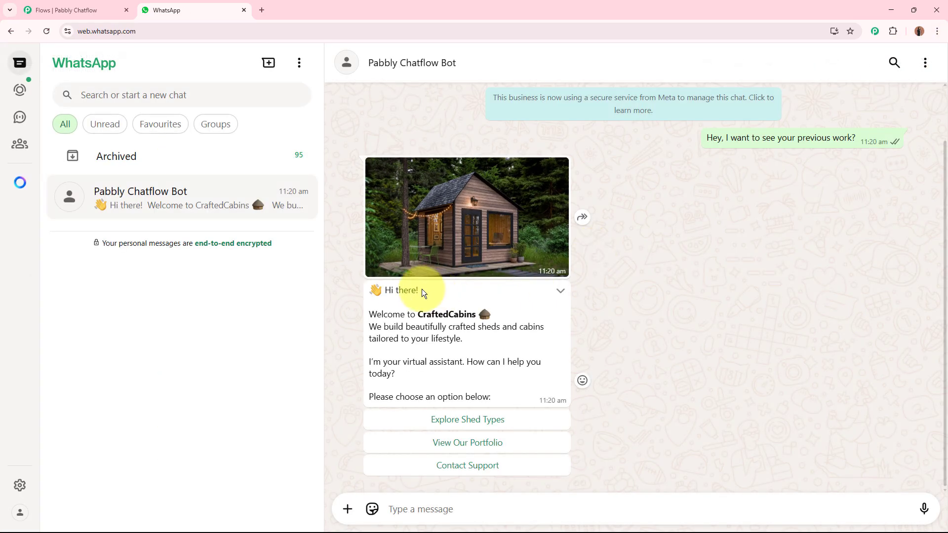
{"action": "left_click_drag", "start_coordinate": [510, 402], "coordinate": [378, 318]}
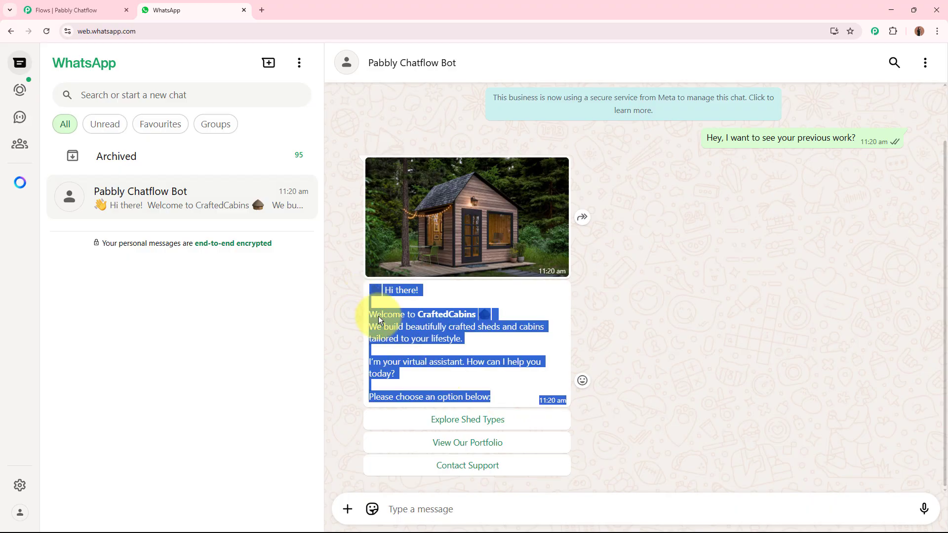
{"action": "left_click", "coordinate": [691, 427]}
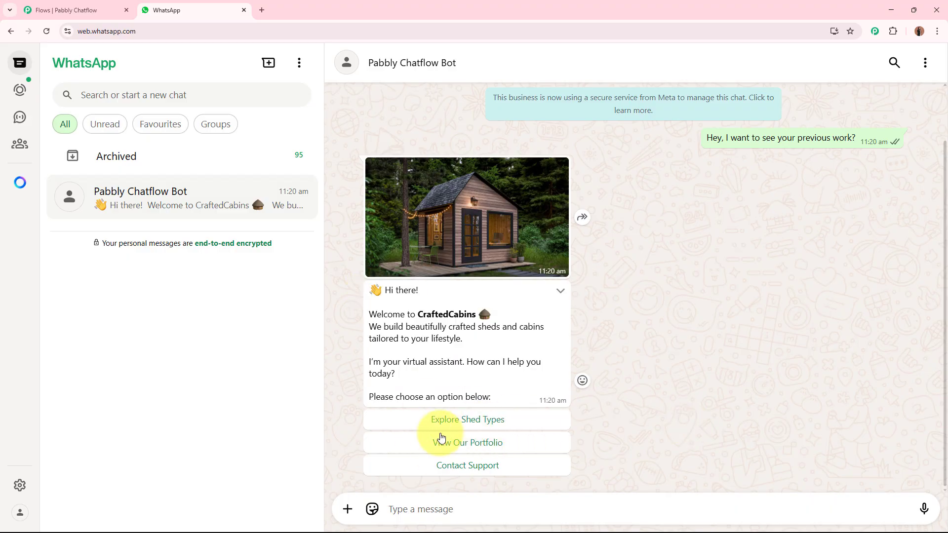
Choose View Our Portfolio in the bot's menu, open the downloaded CraftedCabins Portfolio PDF and close it
{"action": "left_click", "coordinate": [501, 445]}
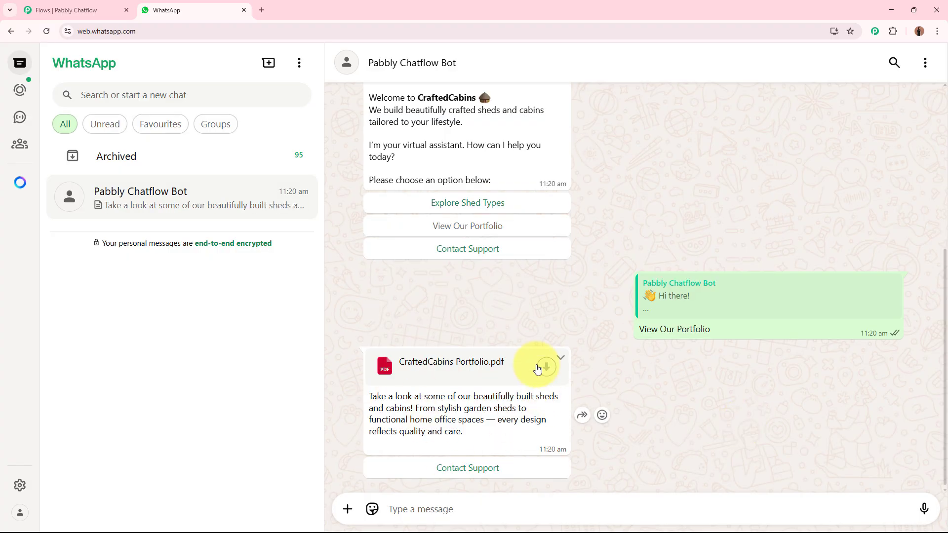
{"action": "left_click", "coordinate": [452, 366]}
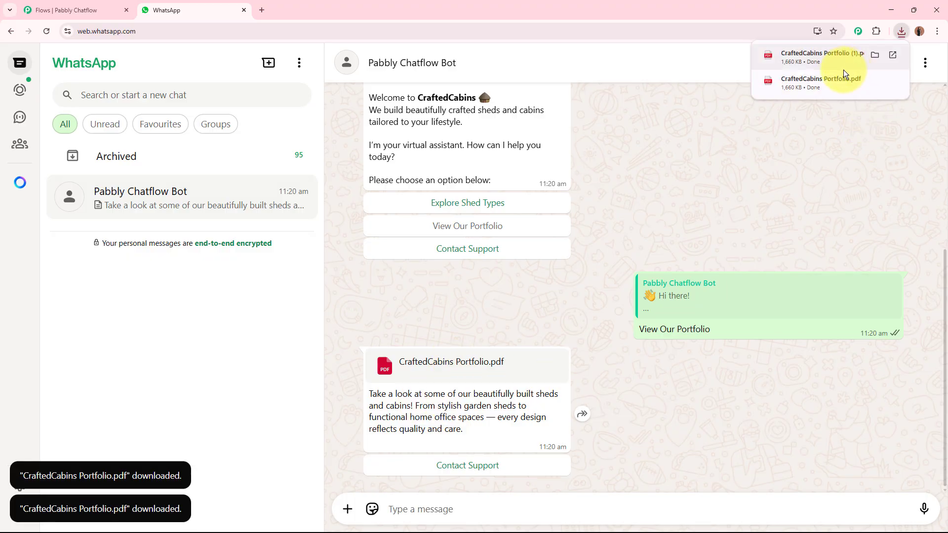
{"action": "left_click", "coordinate": [776, 64]}
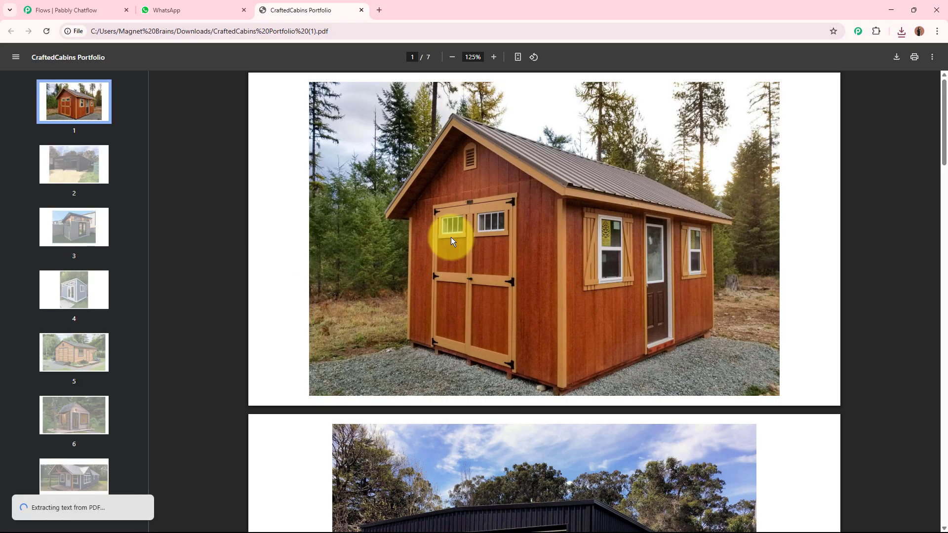
{"action": "left_click", "coordinate": [360, 10]}
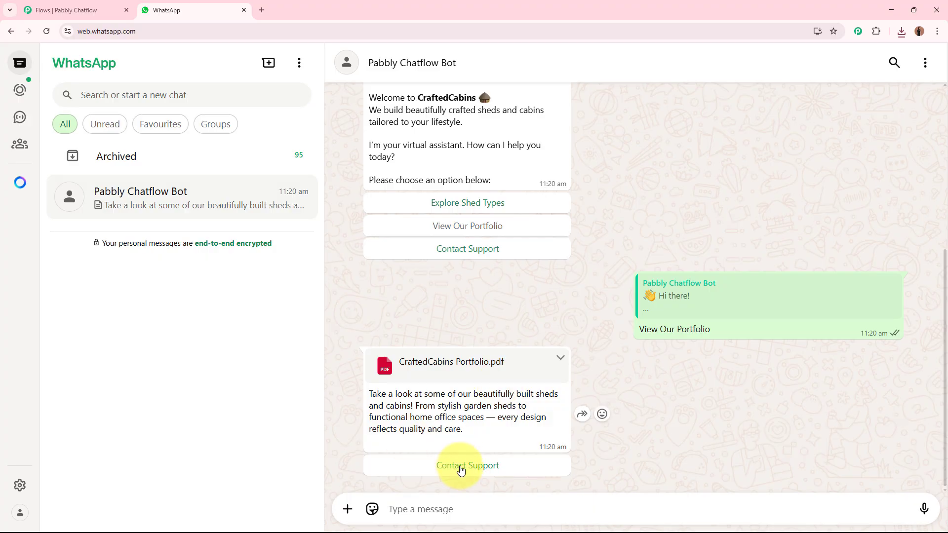
Reply to the bot with Contact Support and request the return to the main menu
{"action": "left_click", "coordinate": [458, 465]}
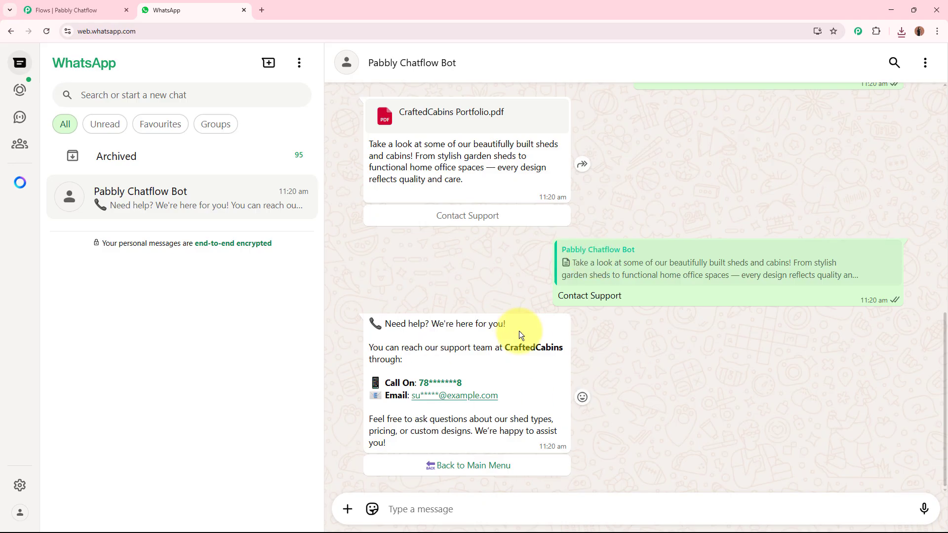
{"action": "left_click", "coordinate": [470, 466]}
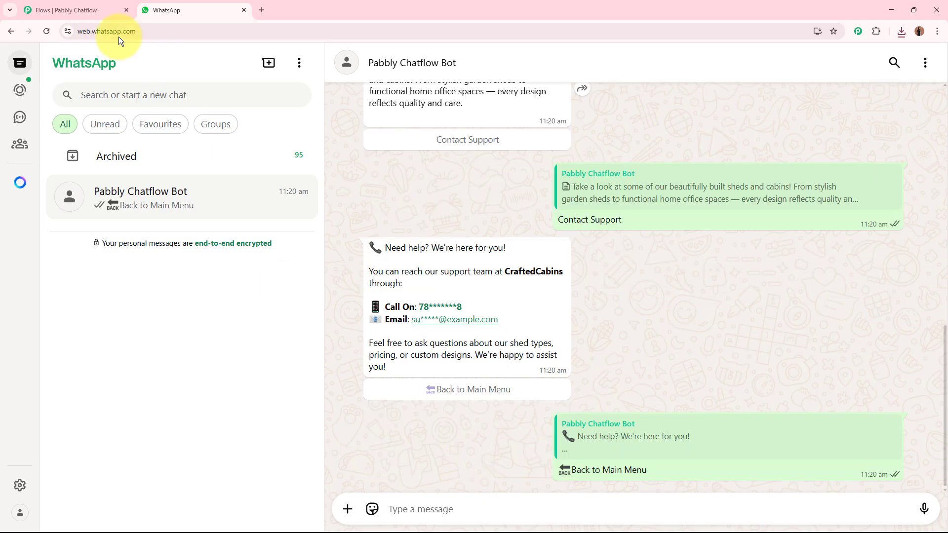
Return to the Pabbly Chatflow flow editor and close its page, leaving without saving changes
{"action": "left_click", "coordinate": [91, 4]}
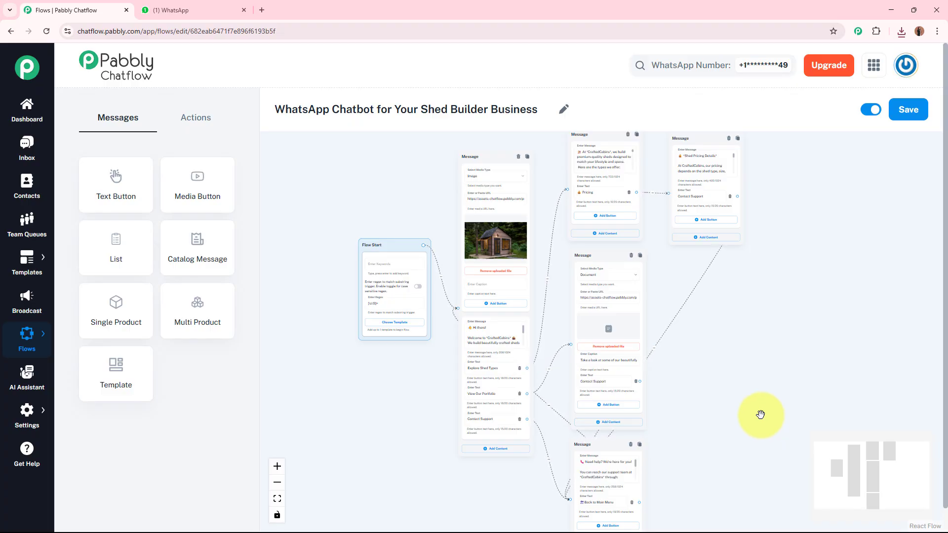
{"action": "left_click", "coordinate": [126, 9]}
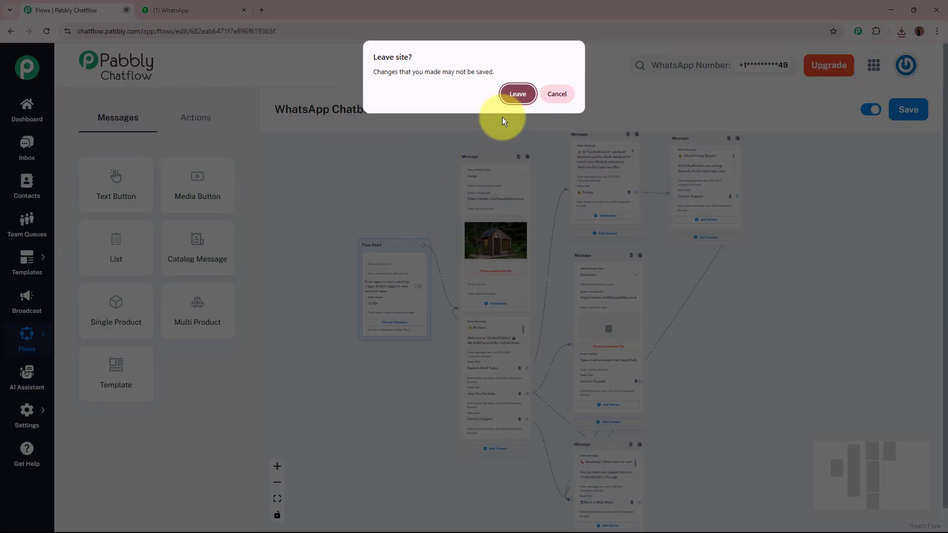
{"action": "left_click", "coordinate": [527, 93]}
Load pabbly.com/chatflow/inr/ in a new browser tab, place that tab before WhatsApp and dismiss the lifetime offer pop-up
{"action": "left_click", "coordinate": [150, 11]}
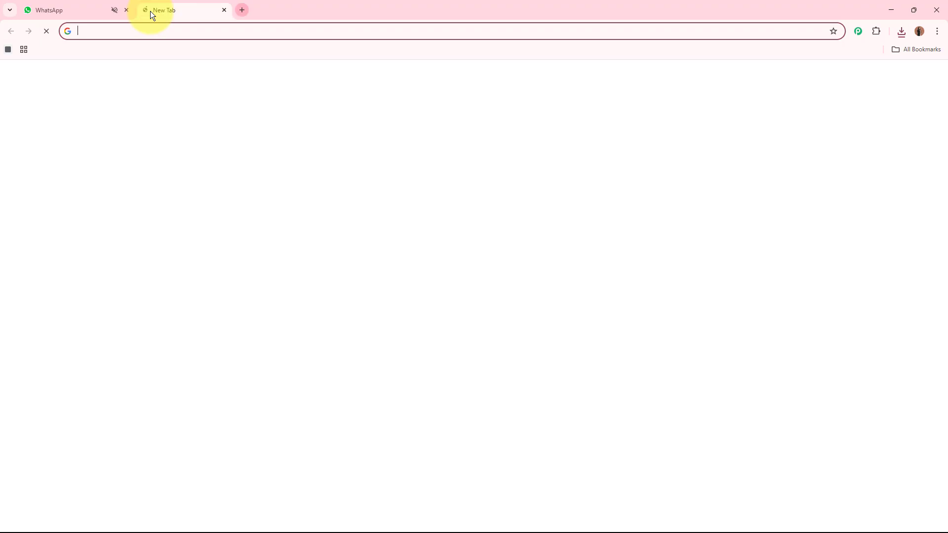
{"action": "type", "text": "www.pa"}
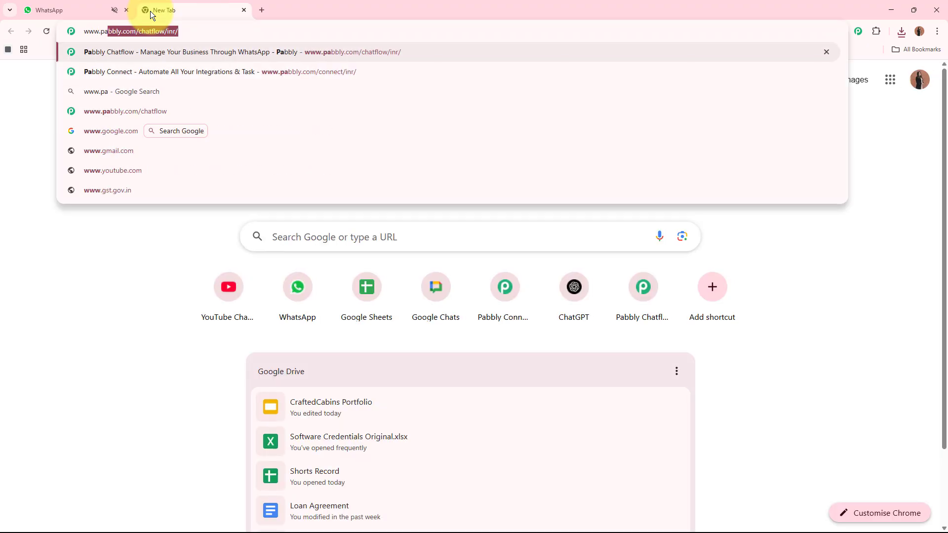
{"action": "type", "text": "bbly.com/chatflow/"}
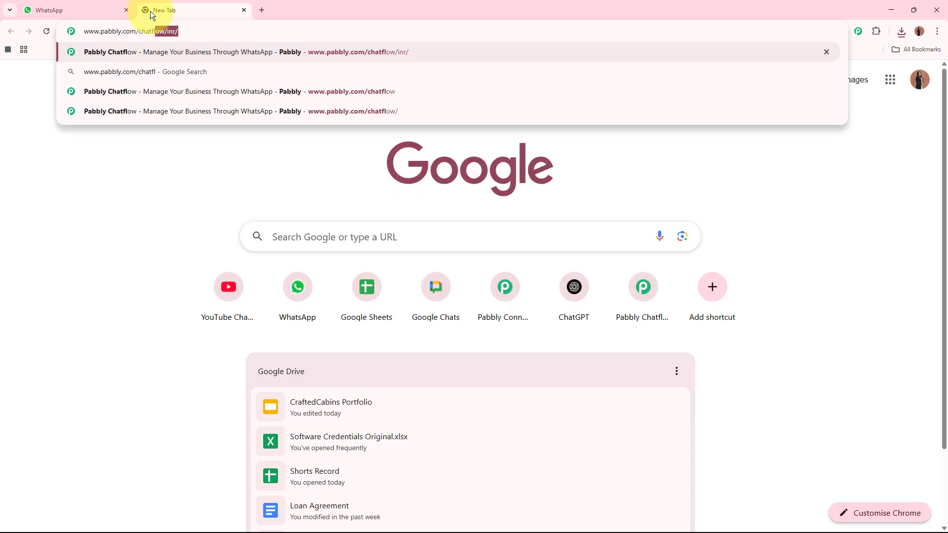
{"action": "key", "text": "Return"}
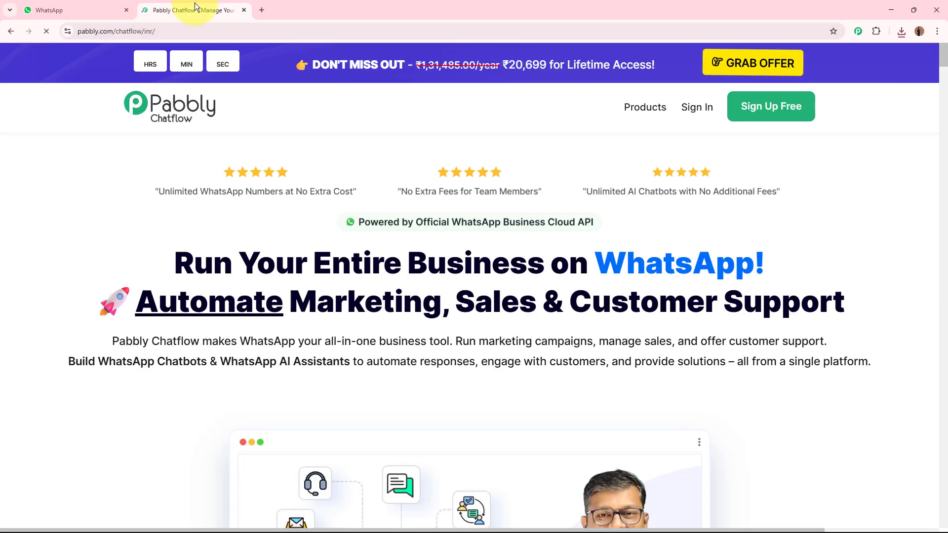
{"action": "left_click_drag", "start_coordinate": [194, 3], "coordinate": [65, 10]}
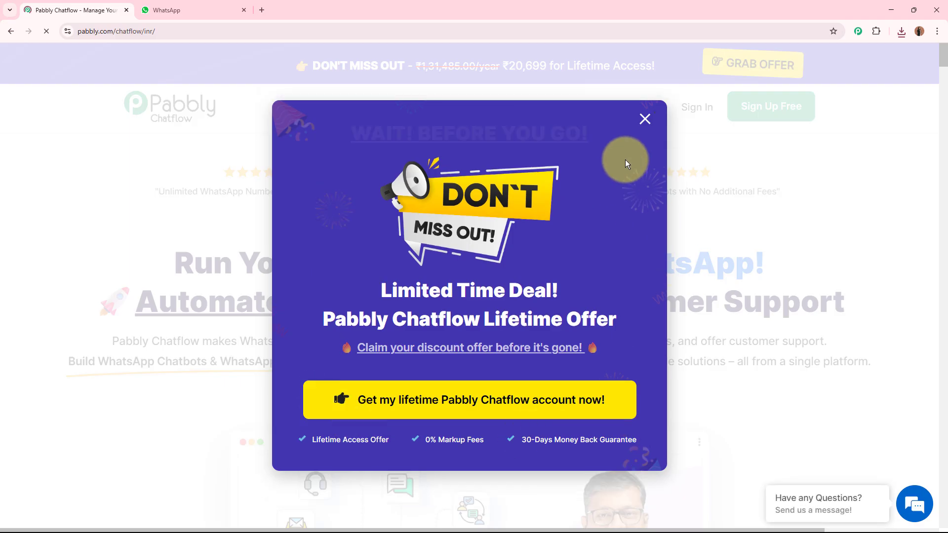
{"action": "left_click", "coordinate": [819, 202]}
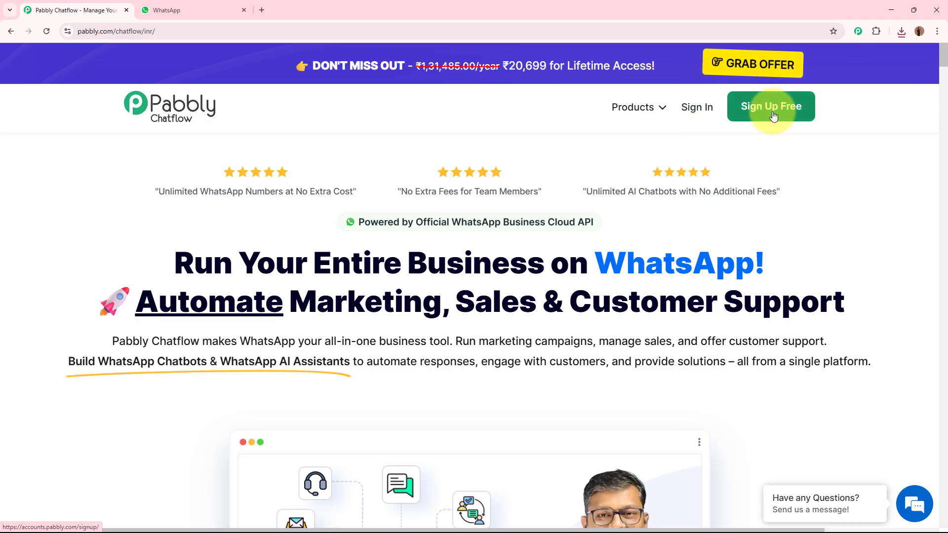
Sign in to the existing Pabbly account and access the Pabbly Chatflow app
{"action": "left_click", "coordinate": [701, 107]}
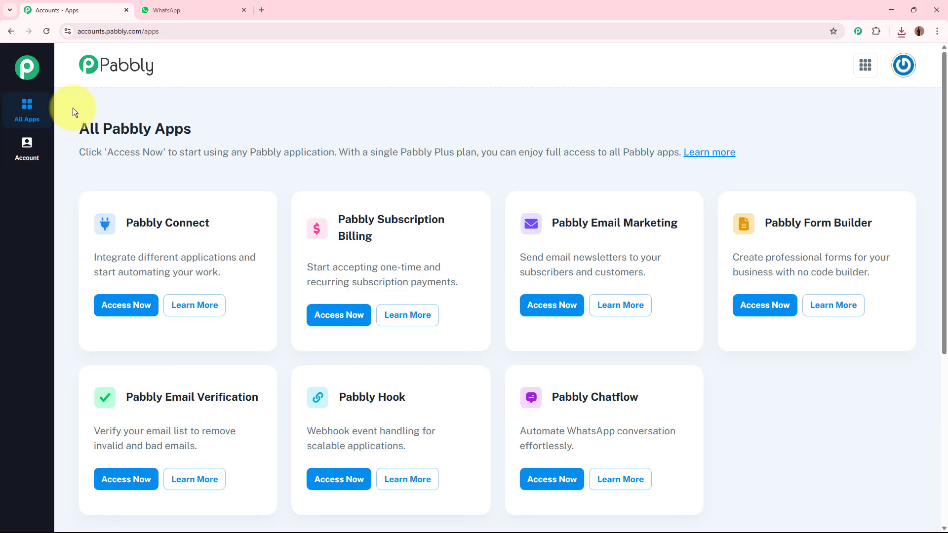
{"action": "triple_click", "coordinate": [103, 127]}
{"action": "left_click", "coordinate": [466, 120]}
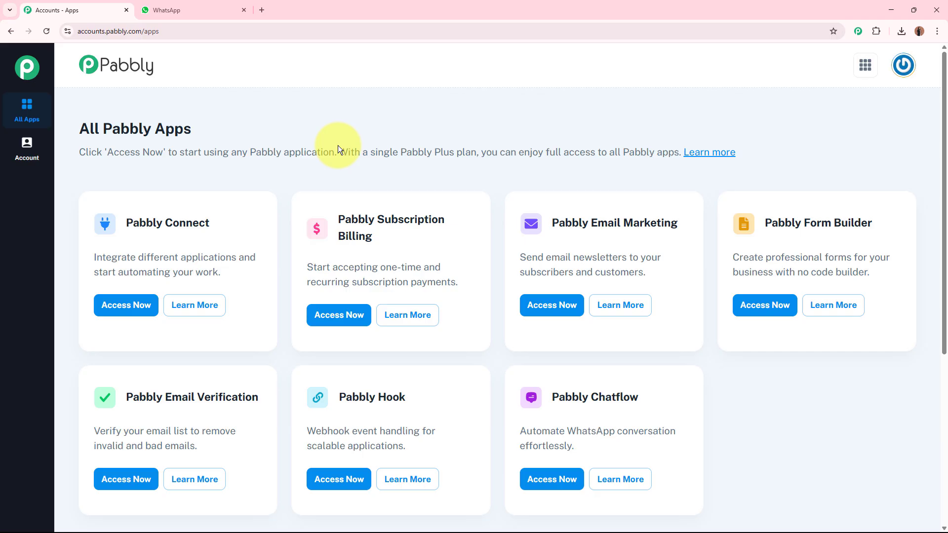
{"action": "left_click_drag", "start_coordinate": [549, 396], "coordinate": [659, 398]}
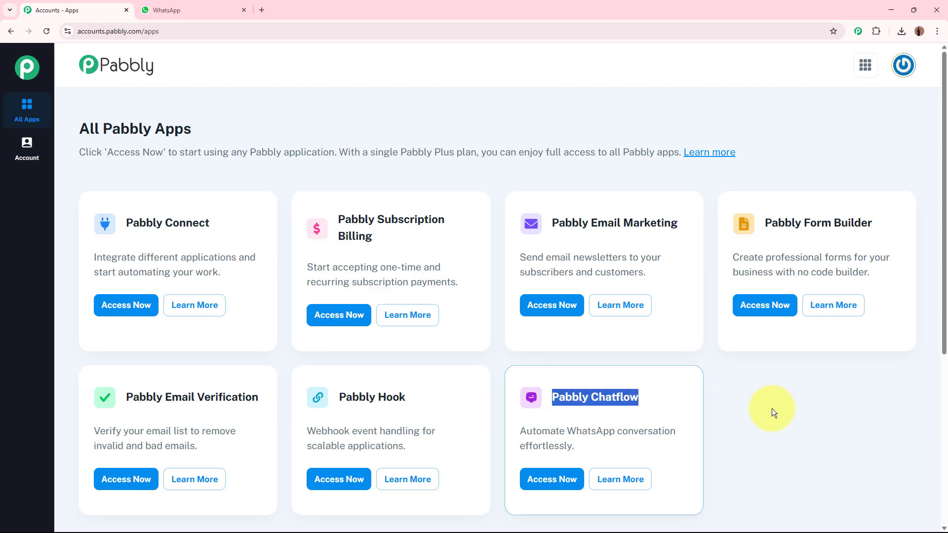
{"action": "left_click", "coordinate": [543, 479]}
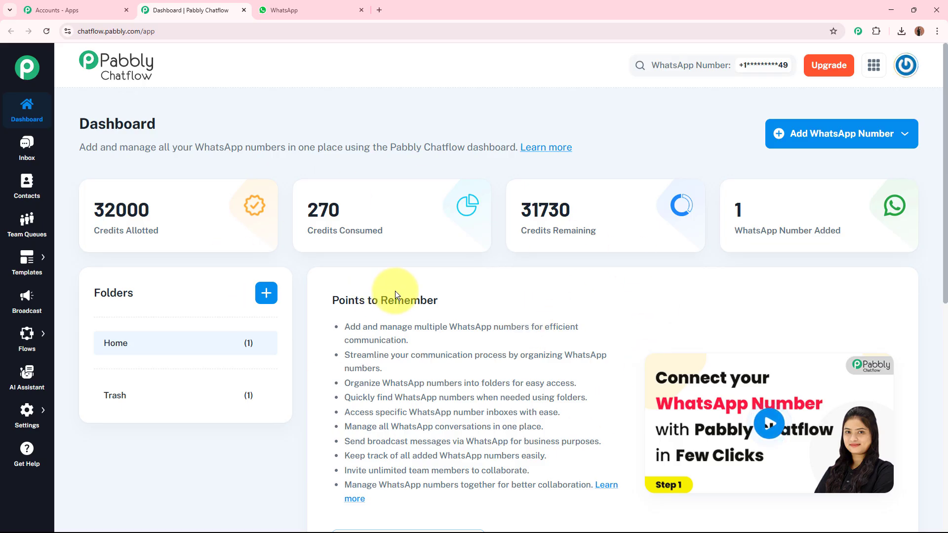
Review the connection methods for adding a WhatsApp number and the sections of the Chatflow dashboard
{"action": "left_click", "coordinate": [839, 133]}
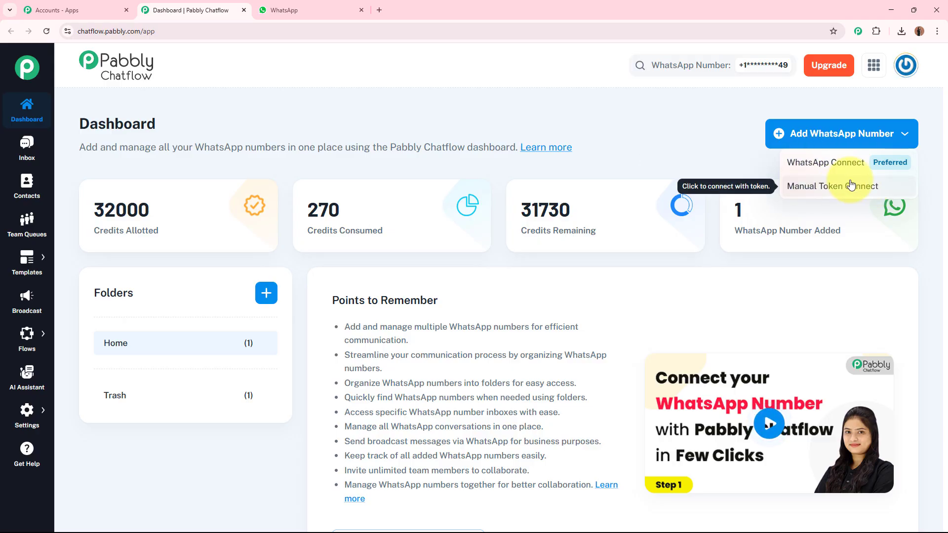
{"action": "left_click", "coordinate": [690, 161]}
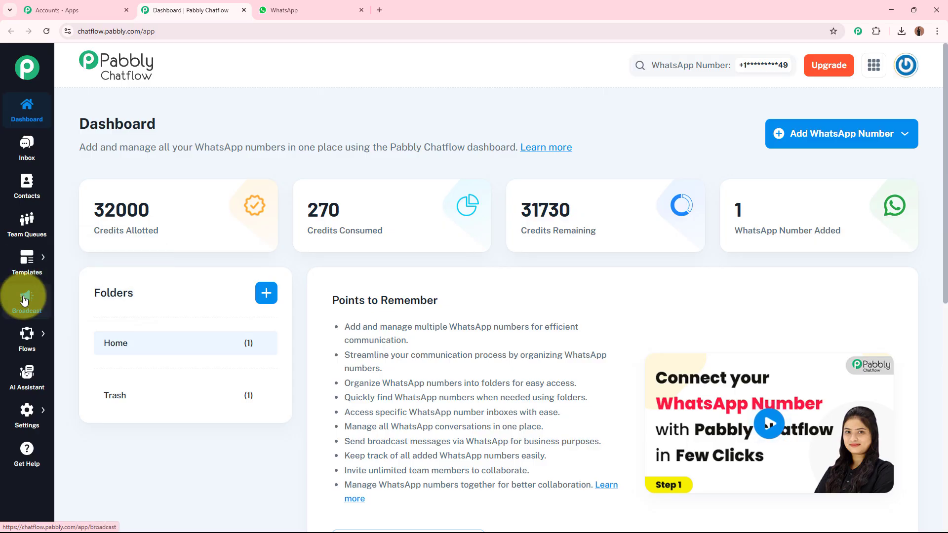
{"action": "mouse_move", "coordinate": [27, 411]}
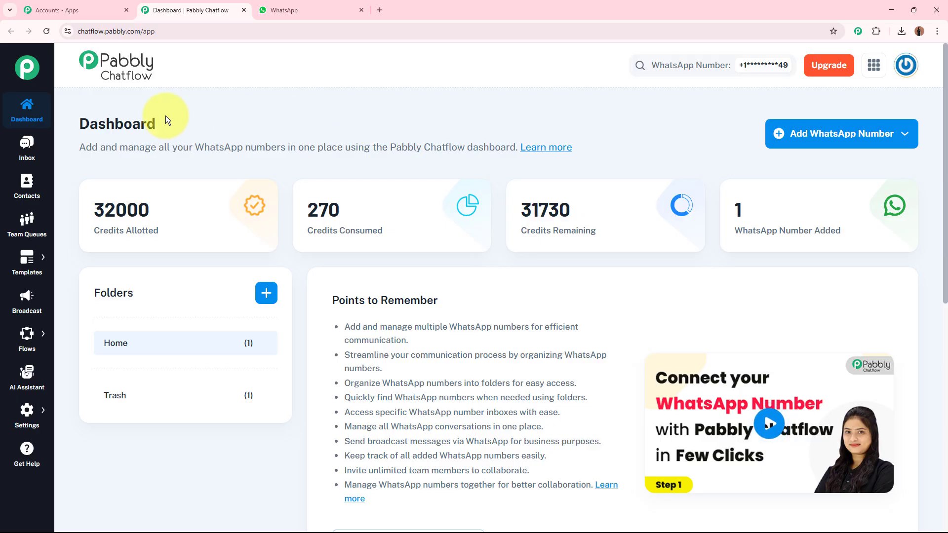
Go to the Flow Builder and add a new flow
{"action": "mouse_move", "coordinate": [26, 335]}
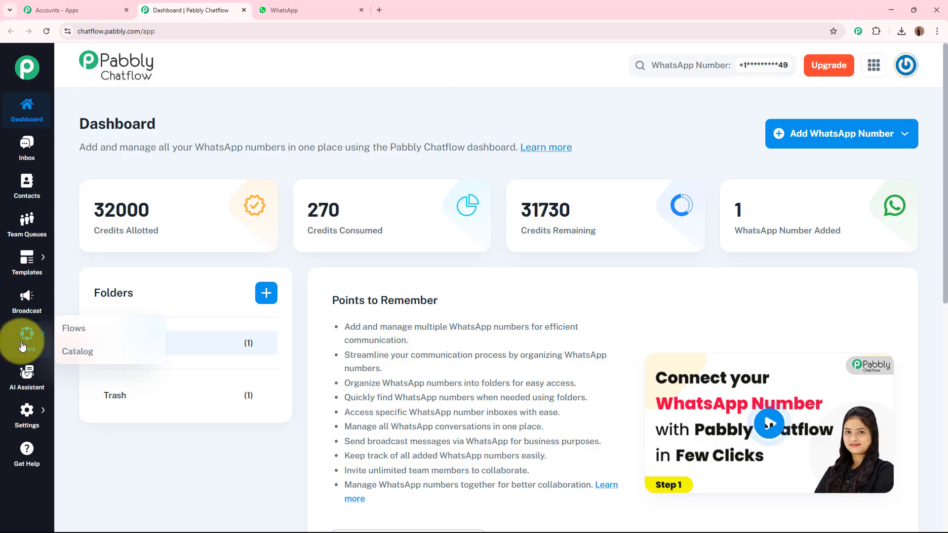
{"action": "left_click", "coordinate": [92, 334]}
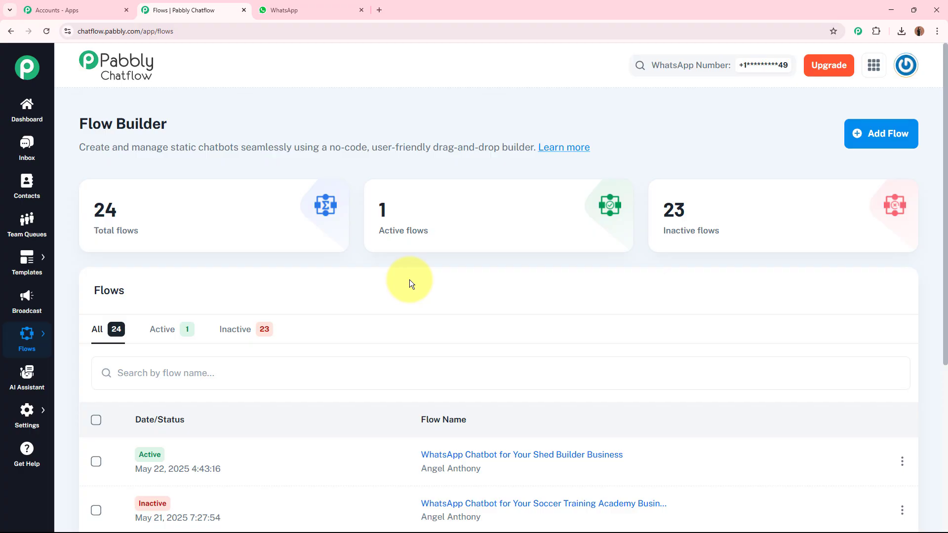
{"action": "left_click", "coordinate": [878, 134]}
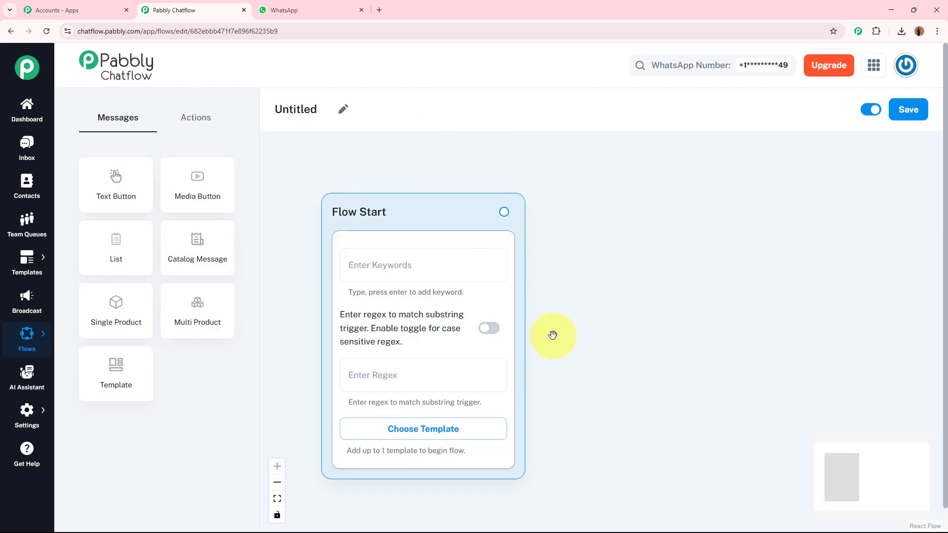
Rename the untitled flow as "WhatsApp Chatbot for Your Shed Builder Business"
{"action": "left_click", "coordinate": [343, 109]}
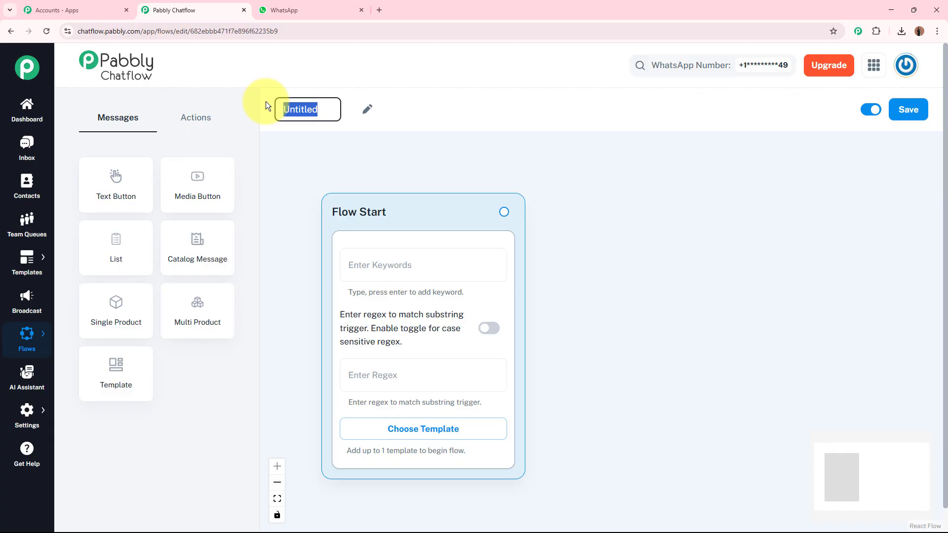
{"action": "type", "text": "WhatsApp Chatbot for Your Shed Builder Business"}
{"action": "left_click", "coordinate": [685, 185]}
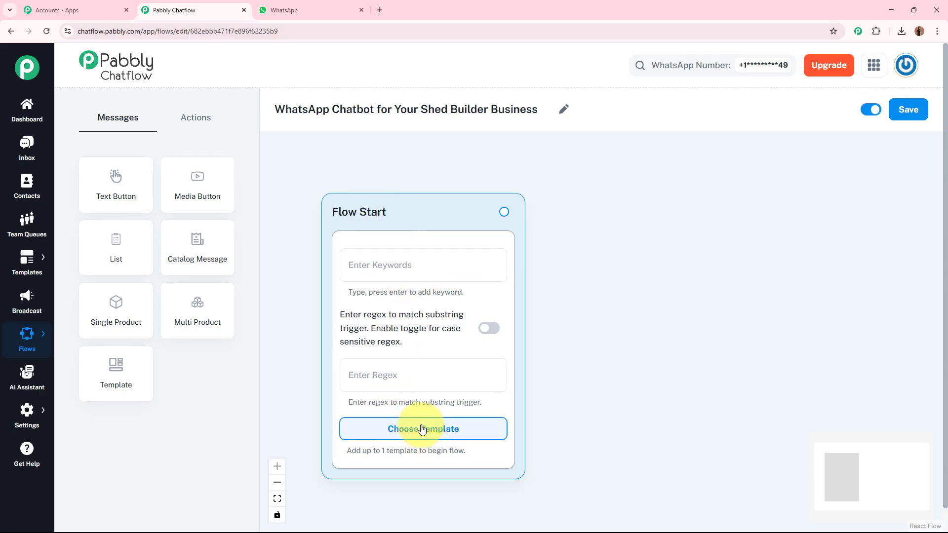
Review the keyword option and the list of approved templates available for triggering the flow
{"action": "left_click", "coordinate": [439, 263]}
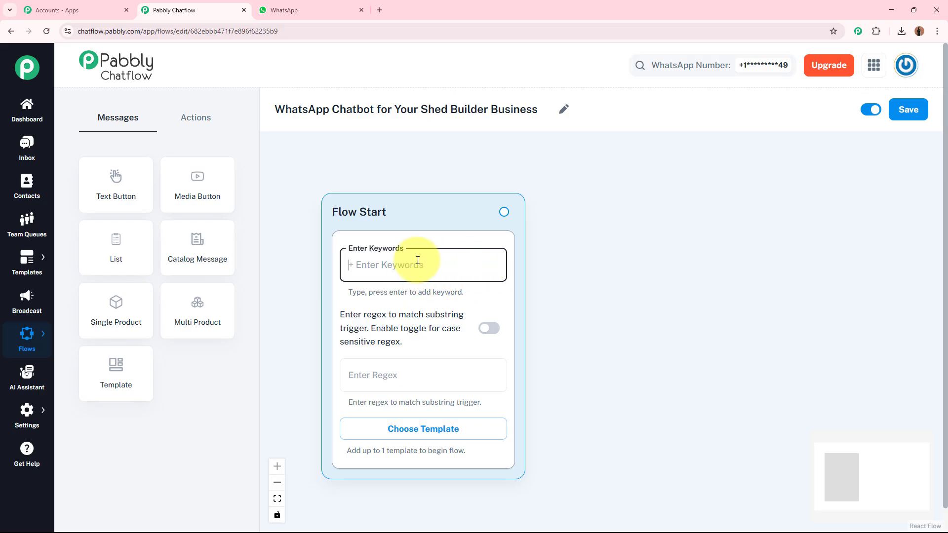
{"action": "left_click", "coordinate": [431, 435]}
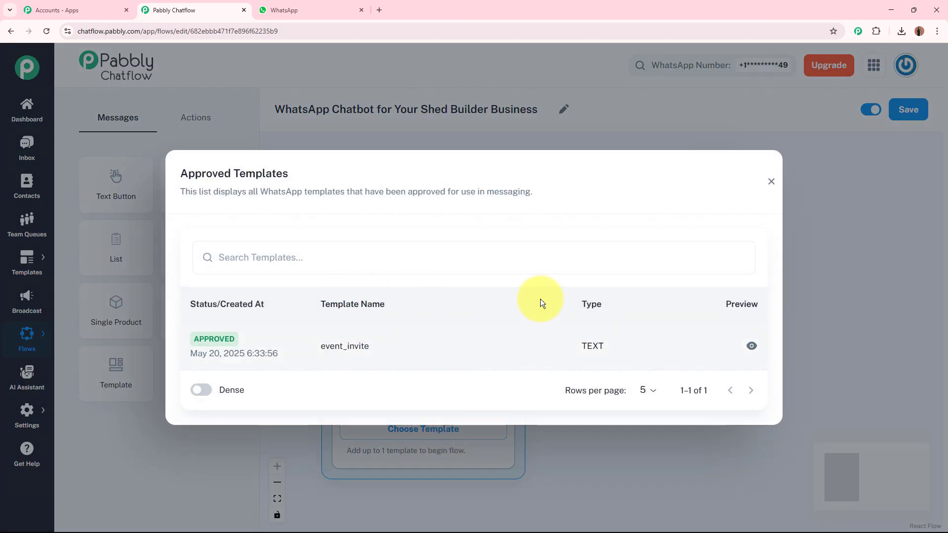
{"action": "left_click", "coordinate": [770, 181]}
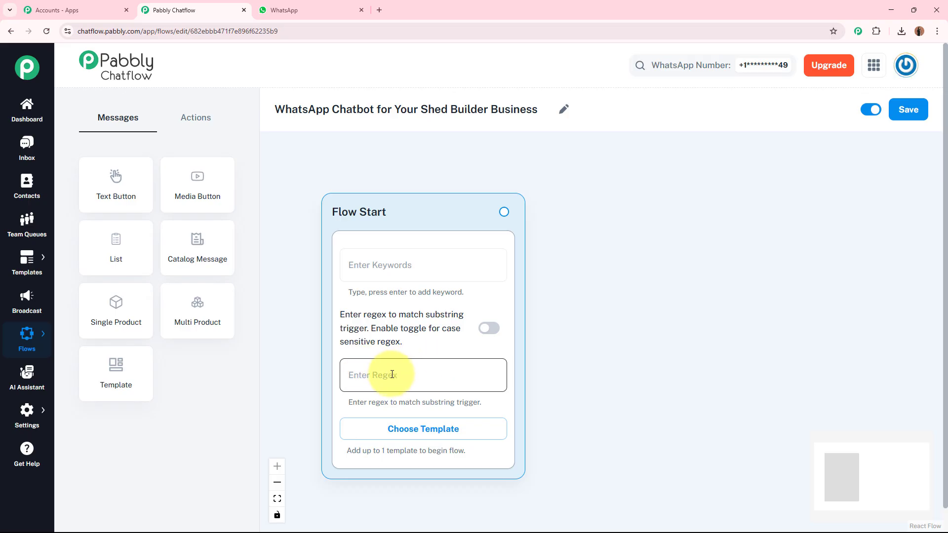
Set the Flow Start regex trigger to [\s\S]+ so that any incoming message starts the flow
{"action": "left_click", "coordinate": [478, 382]}
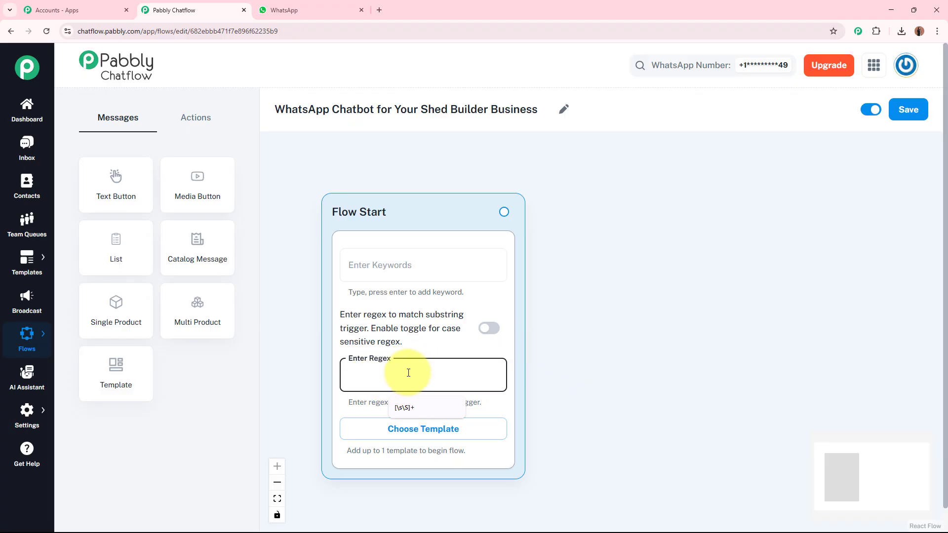
{"action": "left_click", "coordinate": [402, 407]}
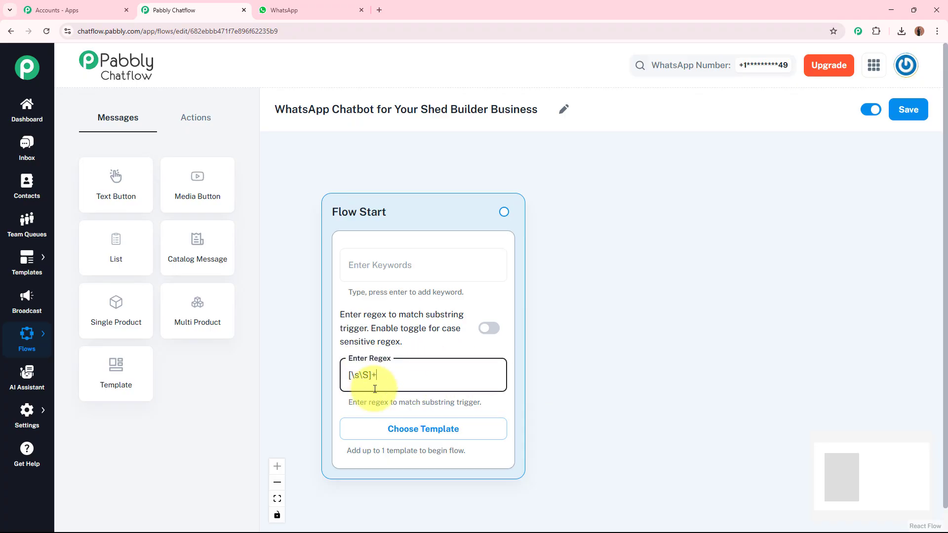
{"action": "mouse_move", "coordinate": [377, 373]}
{"action": "left_mouse_down"}
{"action": "mouse_move", "coordinate": [357, 370]}
{"action": "mouse_move", "coordinate": [374, 370]}
{"action": "left_mouse_up"}
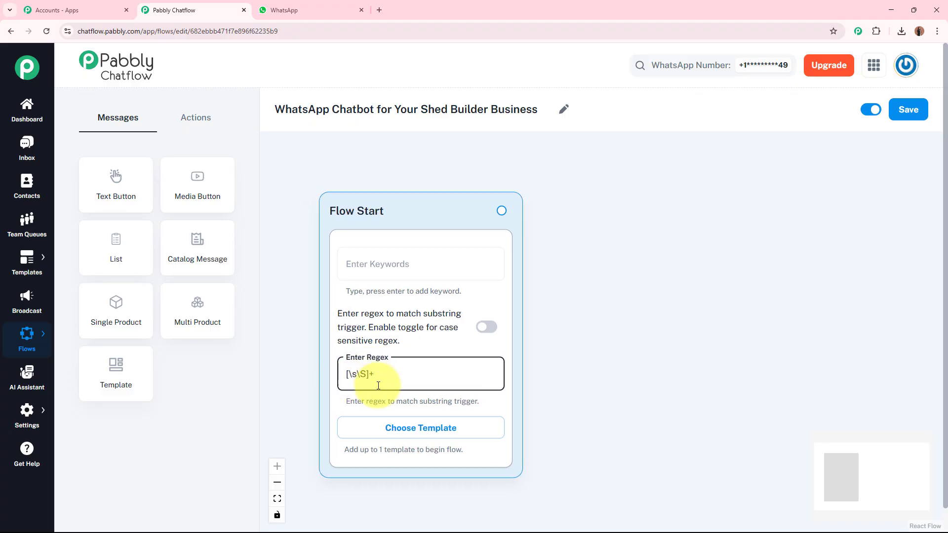
{"action": "left_click", "coordinate": [549, 380]}
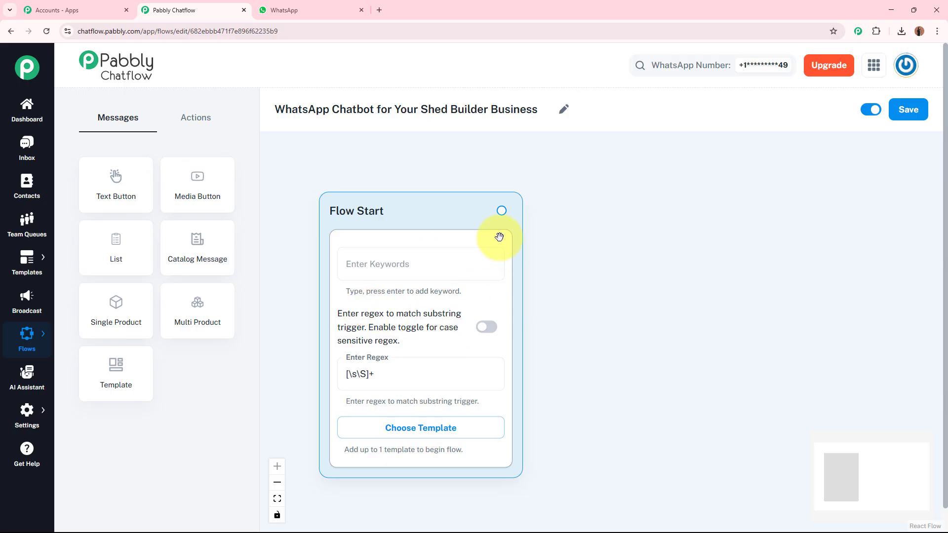
Connect Flow Start to a new media message and set its media type to Image
{"action": "left_click_drag", "start_coordinate": [502, 211], "coordinate": [623, 166]}
{"action": "left_click", "coordinate": [704, 279]}
{"action": "left_click", "coordinate": [690, 228]}
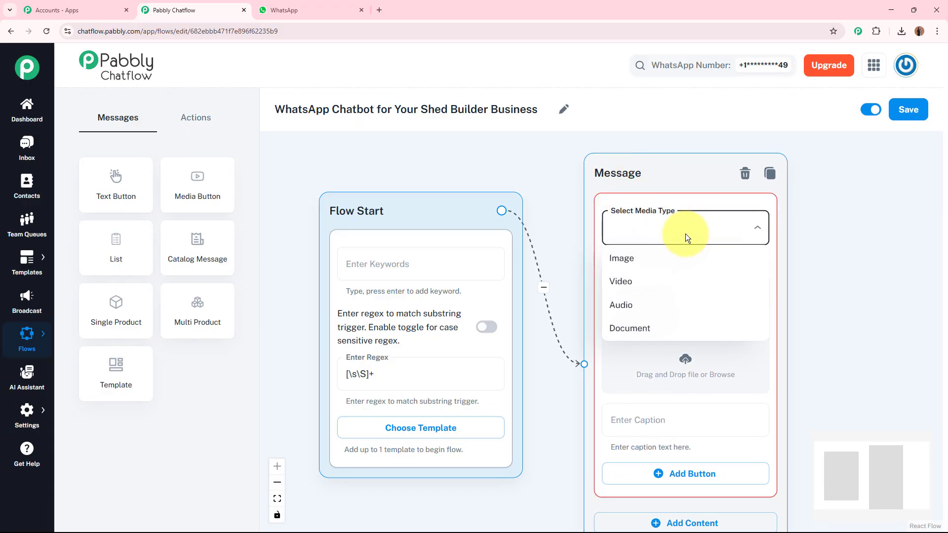
{"action": "left_click", "coordinate": [664, 259]}
Upload the Shed Image file from the Downloads folder as the message's media
{"action": "scroll", "coordinate": [825, 311], "scroll_direction": "down", "scroll_amount": 3}
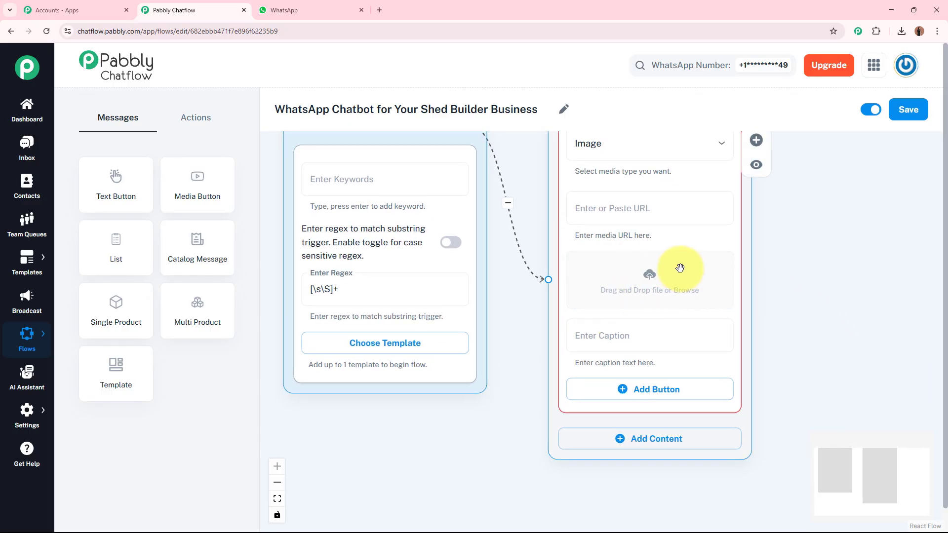
{"action": "left_click", "coordinate": [652, 278]}
{"action": "scroll", "coordinate": [20, 181], "scroll_direction": "up", "scroll_amount": 5}
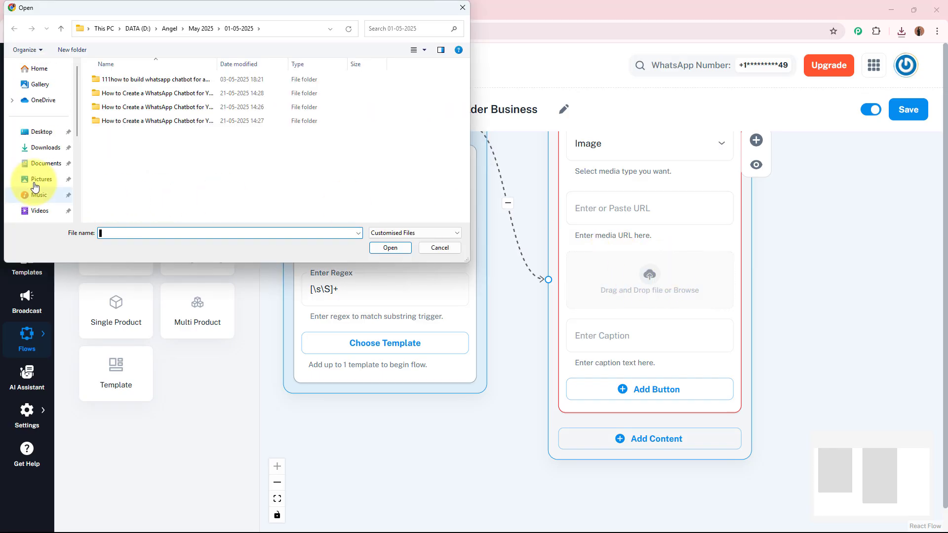
{"action": "left_click", "coordinate": [34, 149]}
{"action": "left_click", "coordinate": [159, 91]}
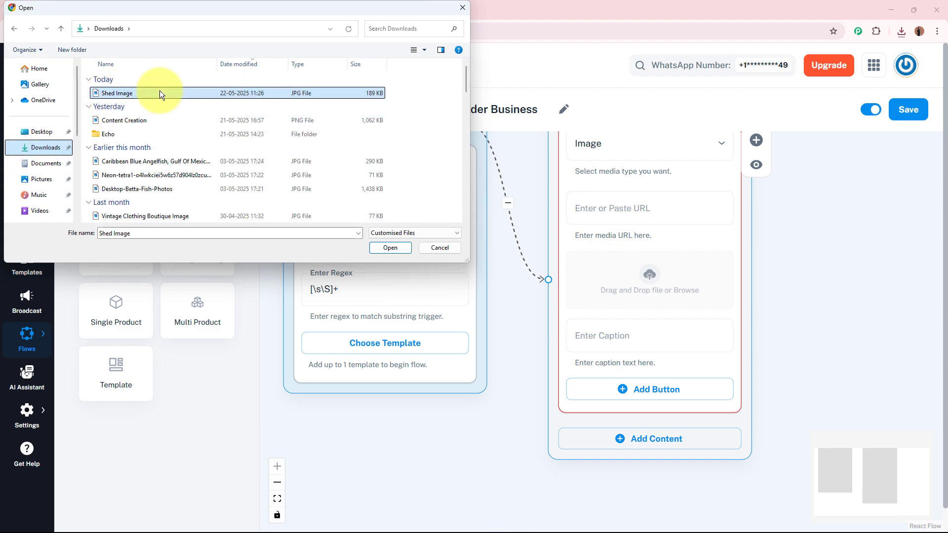
{"action": "left_click", "coordinate": [382, 247]}
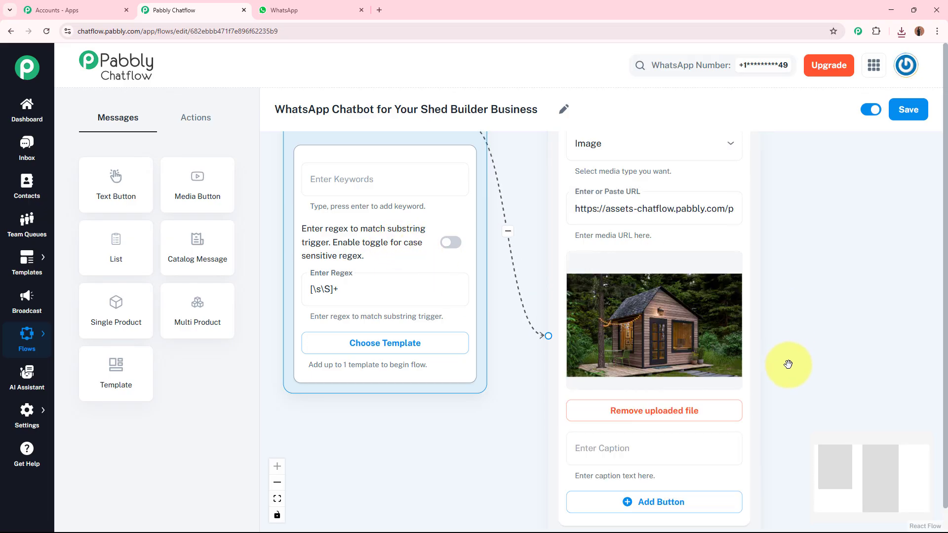
Add a Text + Button content block below the image and paste the CraftedCabins welcome message ending with "Please choose an option below:"
{"action": "left_click_drag", "start_coordinate": [790, 385], "coordinate": [743, 240]}
{"action": "left_click_drag", "start_coordinate": [779, 372], "coordinate": [777, 343]}
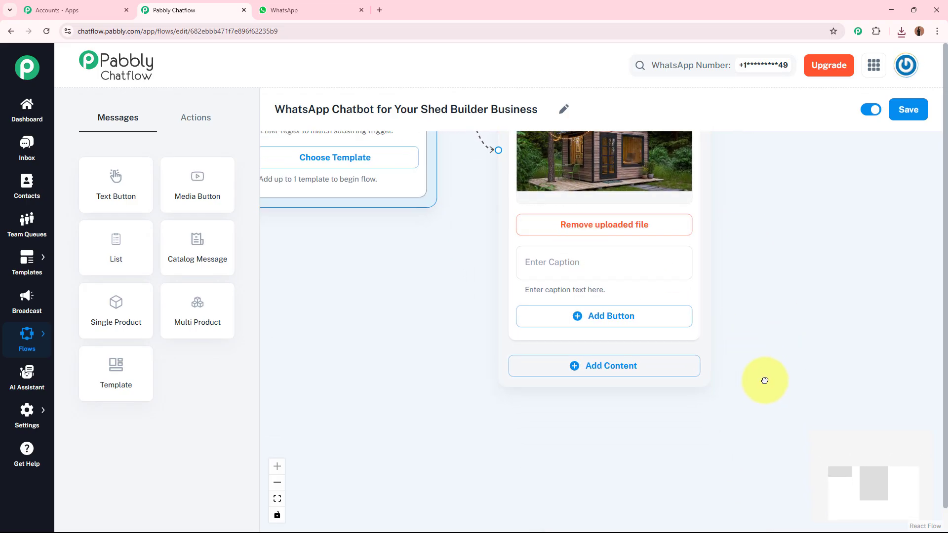
{"action": "left_click_drag", "start_coordinate": [764, 381], "coordinate": [761, 340]}
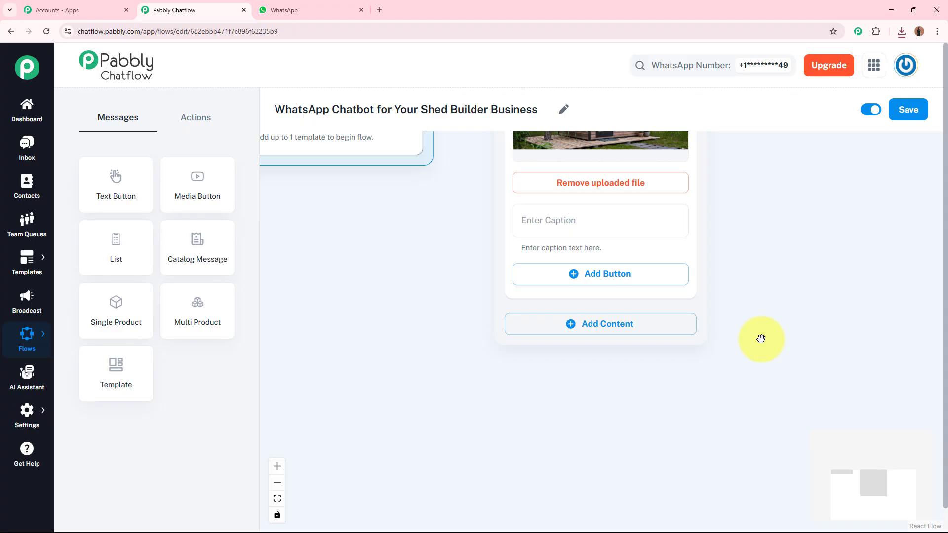
{"action": "left_click", "coordinate": [666, 335]}
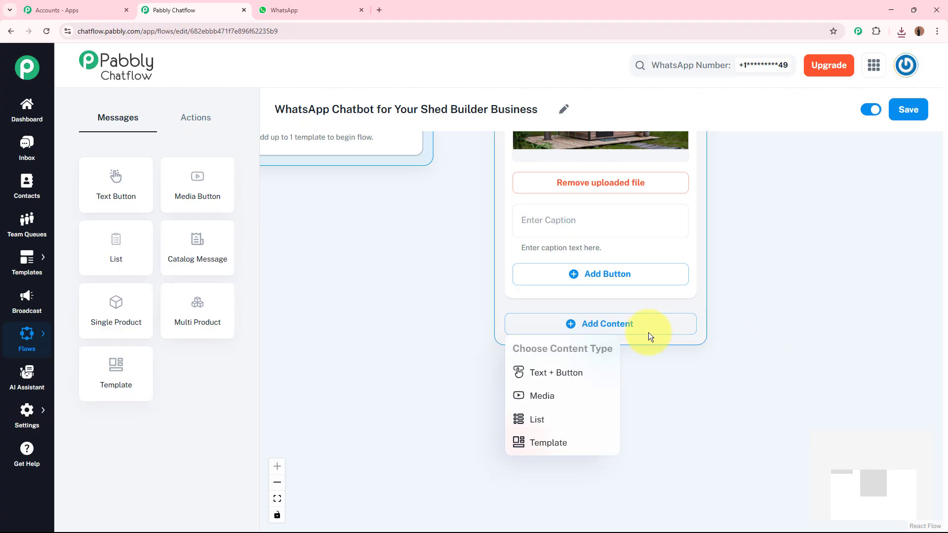
{"action": "left_click", "coordinate": [547, 372]}
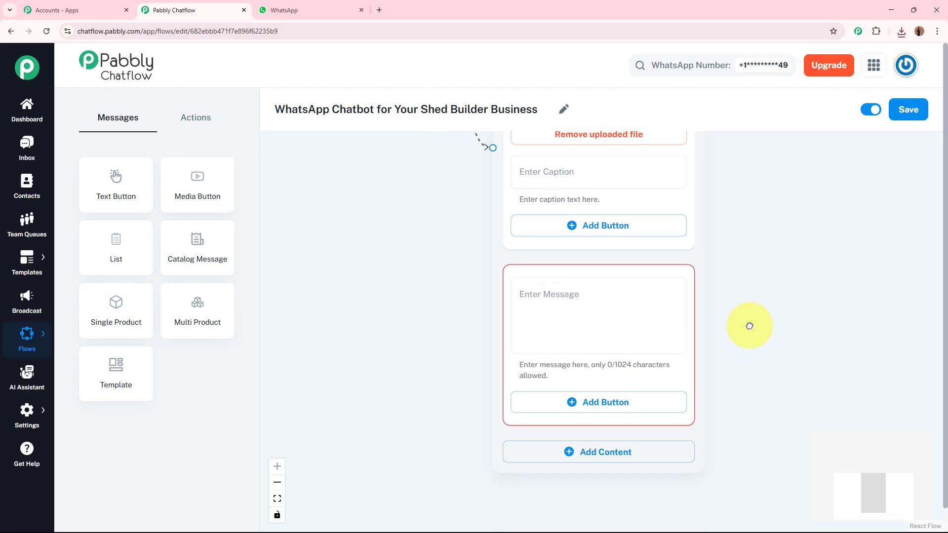
{"action": "left_click", "coordinate": [618, 269]}
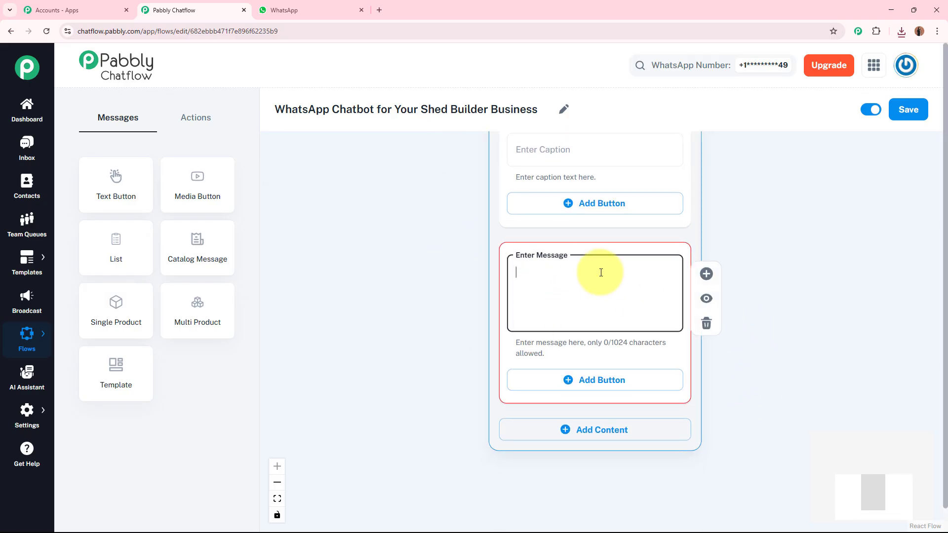
{"action": "key", "text": "ctrl+v"}
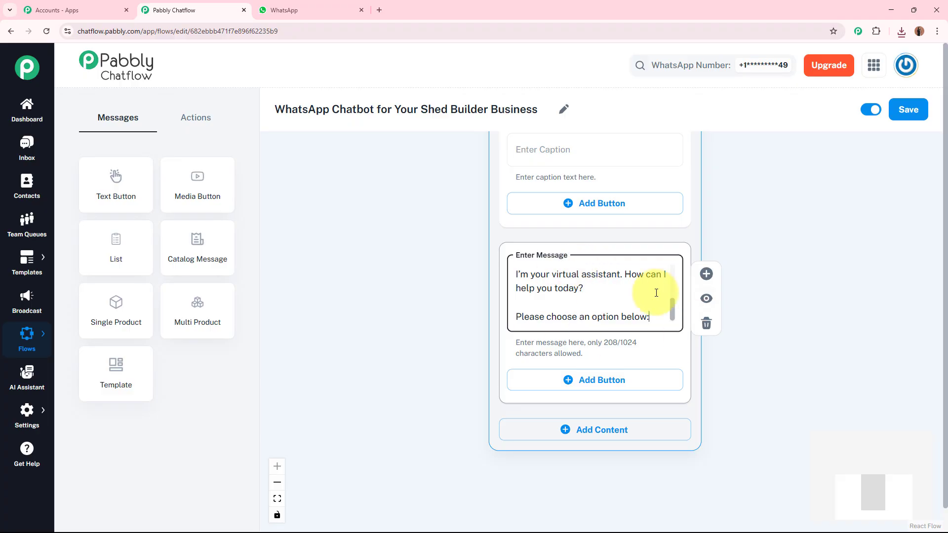
{"action": "left_click_drag", "start_coordinate": [673, 307], "coordinate": [673, 275]}
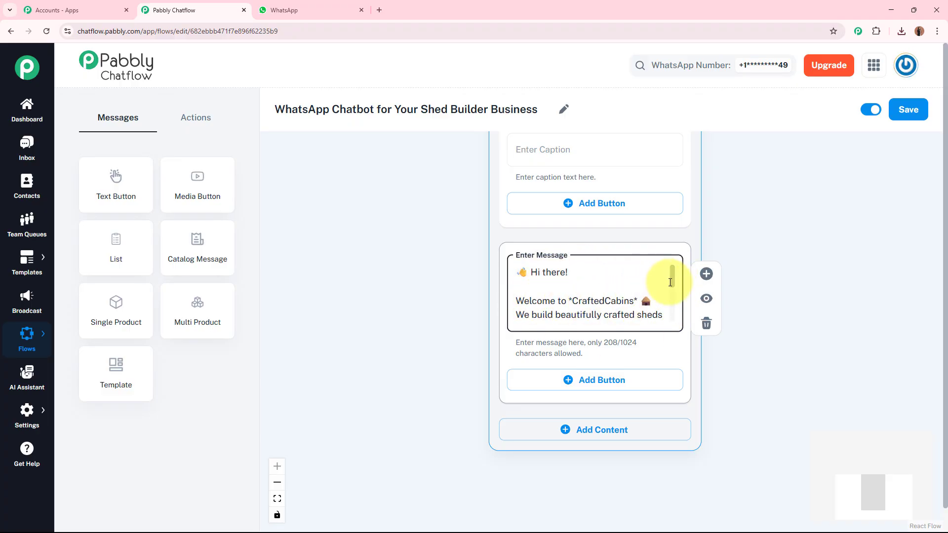
{"action": "left_click_drag", "start_coordinate": [672, 283], "coordinate": [671, 291]}
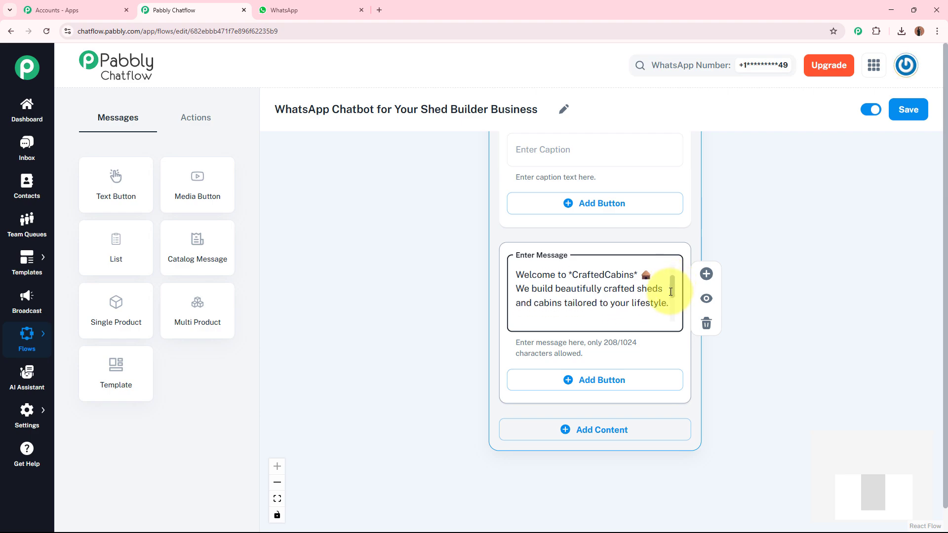
{"action": "left_click_drag", "start_coordinate": [670, 292], "coordinate": [665, 321]}
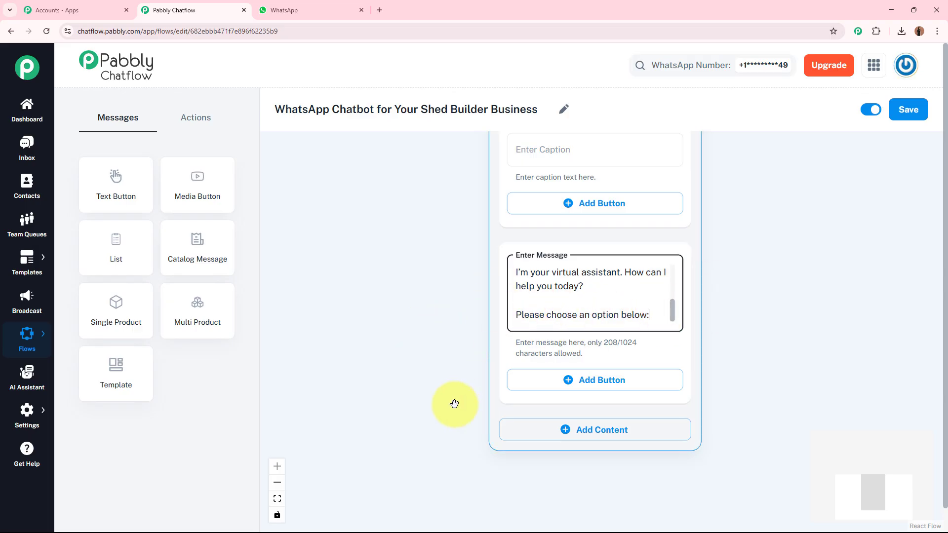
Add three empty reply buttons under the welcome message
{"action": "left_click_drag", "start_coordinate": [451, 402], "coordinate": [433, 364]}
{"action": "scroll", "coordinate": [432, 364], "scroll_direction": "down", "scroll_amount": 1}
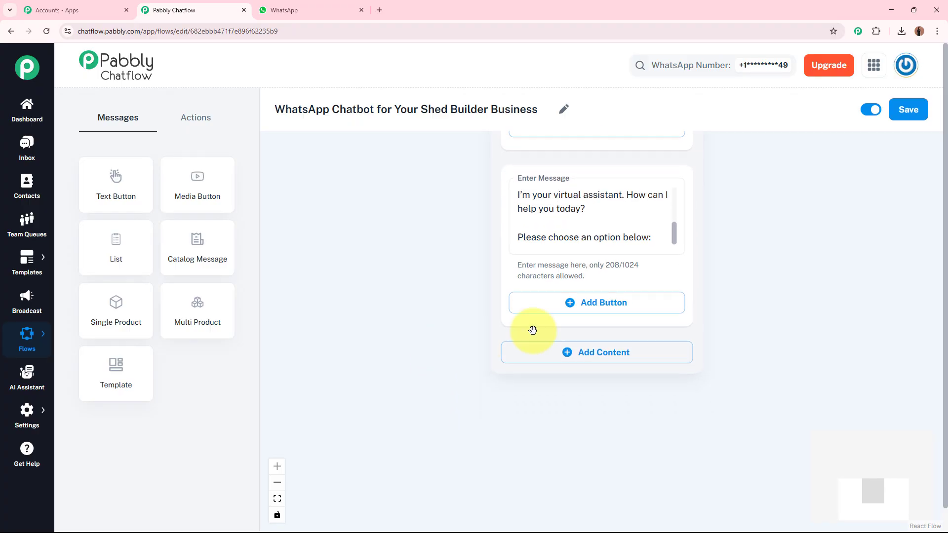
{"action": "left_click", "coordinate": [608, 303]}
{"action": "left_click", "coordinate": [606, 383]}
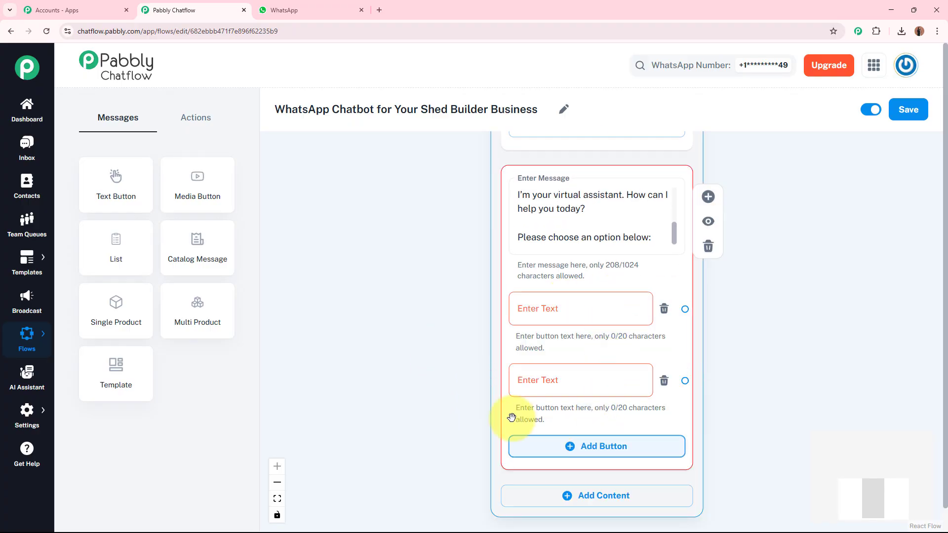
{"action": "left_click", "coordinate": [539, 446]}
{"action": "left_click_drag", "start_coordinate": [436, 409], "coordinate": [432, 354]}
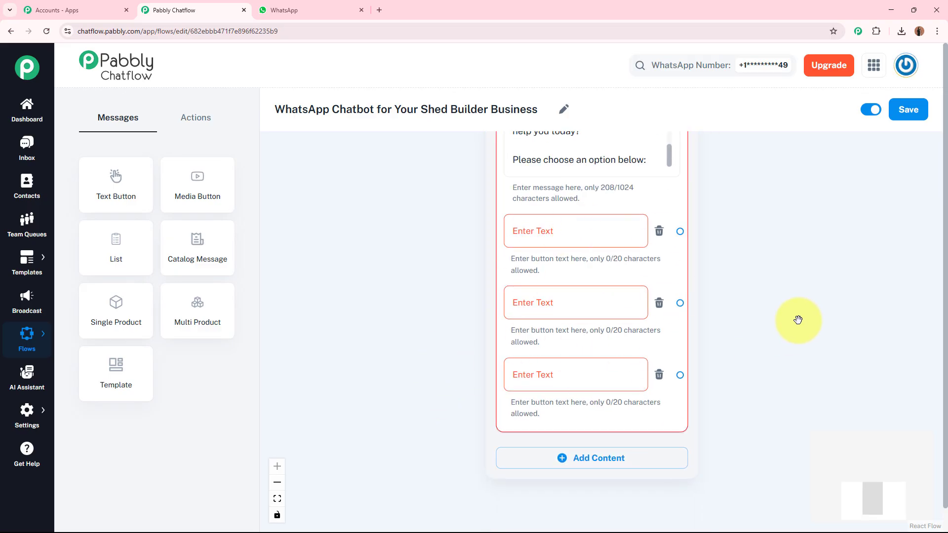
Label the three welcome message buttons "Explore Shed Types", "View Our Portfolio" and "Contact Support"
{"action": "left_click", "coordinate": [583, 231]}
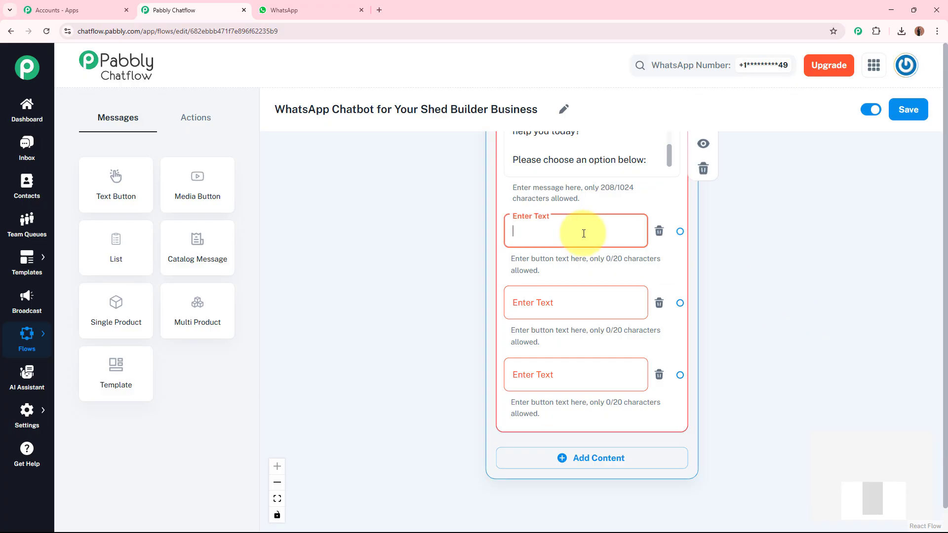
{"action": "left_click", "coordinate": [576, 302]}
{"action": "left_click", "coordinate": [558, 375]}
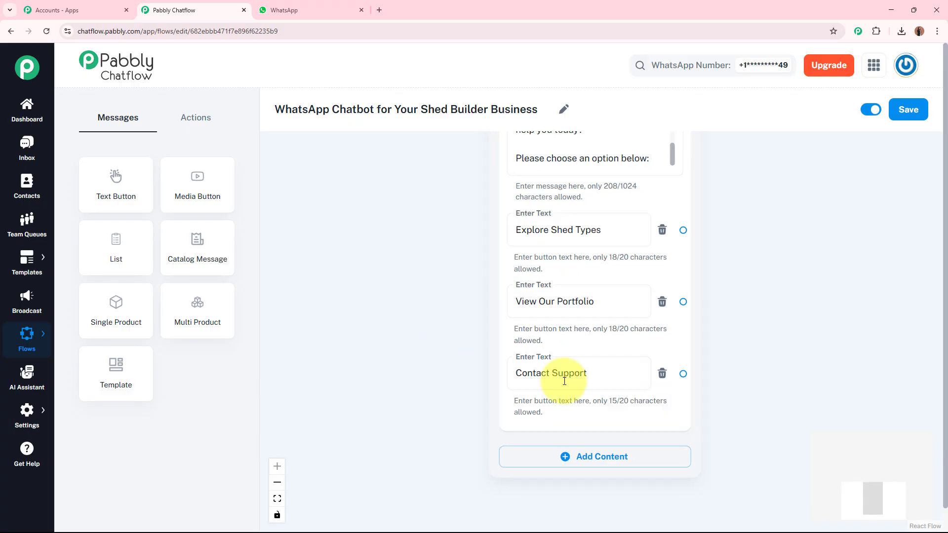
{"action": "left_click", "coordinate": [626, 230]}
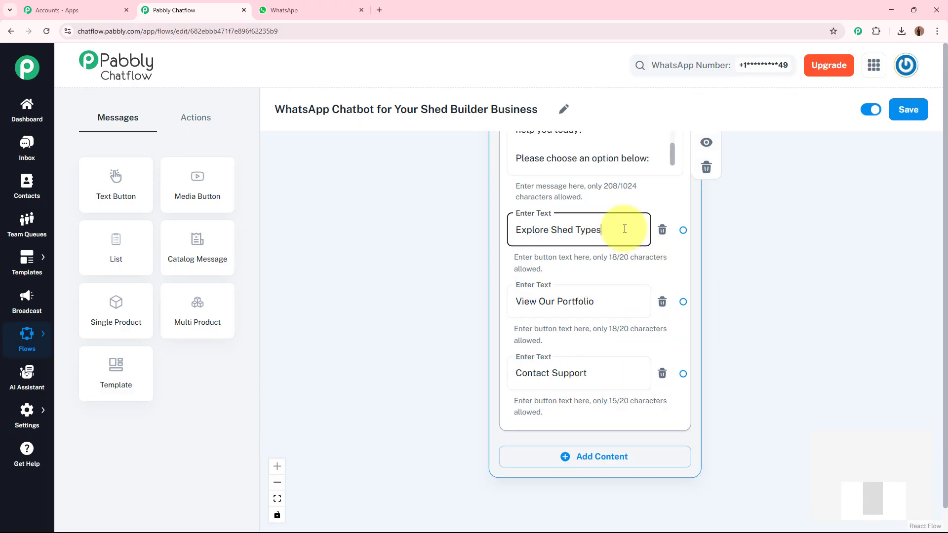
{"action": "left_click", "coordinate": [602, 302]}
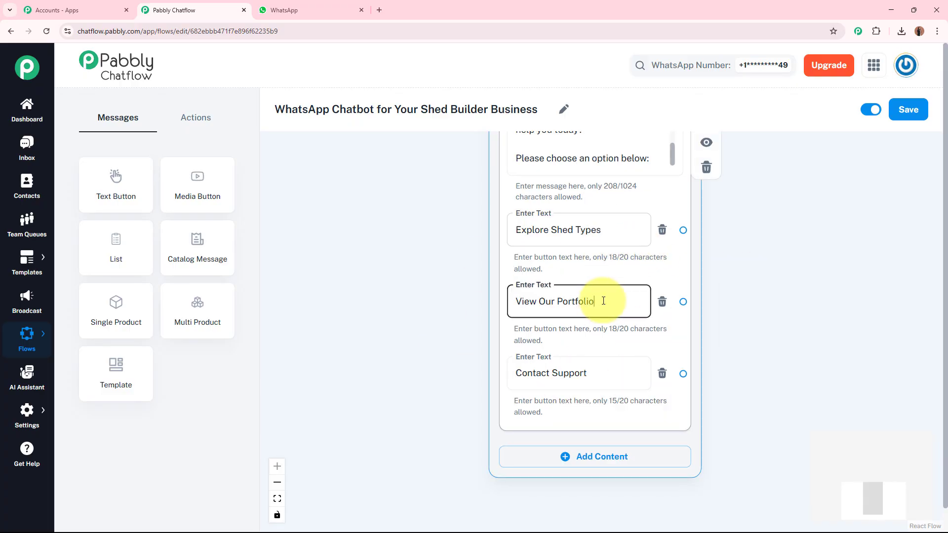
{"action": "left_click", "coordinate": [606, 374]}
Connect the Explore Shed Types button to a new Text + Button message and paste the shed types description, including the custom shed offer, into it
{"action": "left_click_drag", "start_coordinate": [761, 342], "coordinate": [632, 338]}
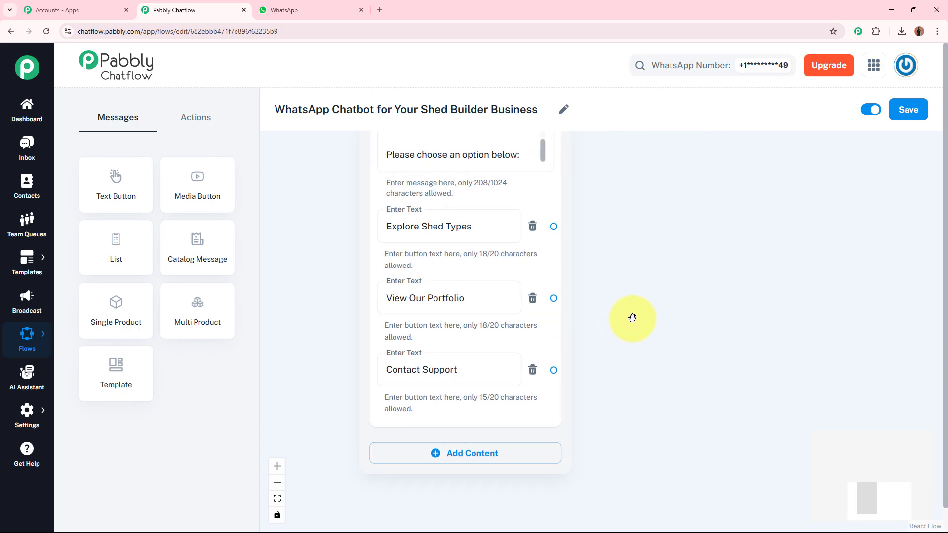
{"action": "left_click", "coordinate": [408, 232]}
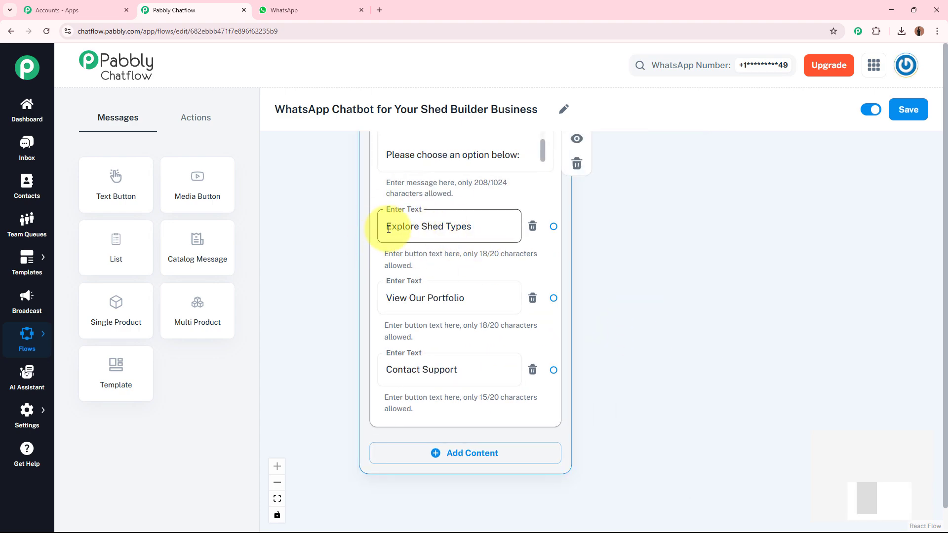
{"action": "left_click", "coordinate": [383, 227]}
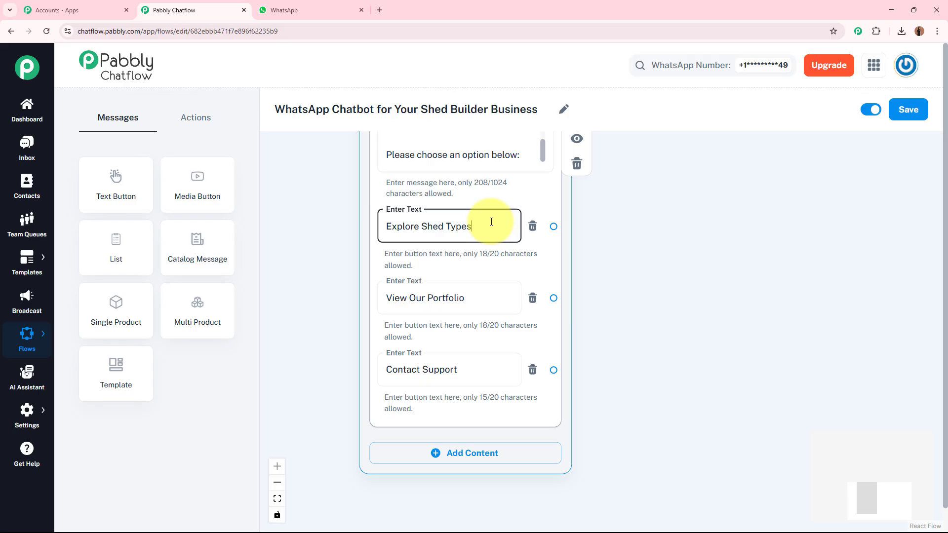
{"action": "left_click_drag", "start_coordinate": [553, 226], "coordinate": [674, 189]}
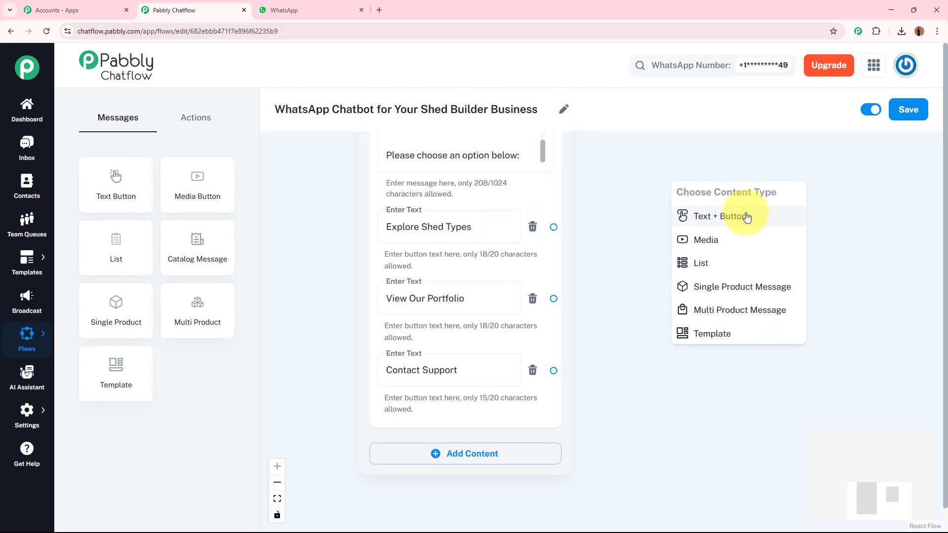
{"action": "left_click", "coordinate": [682, 215]}
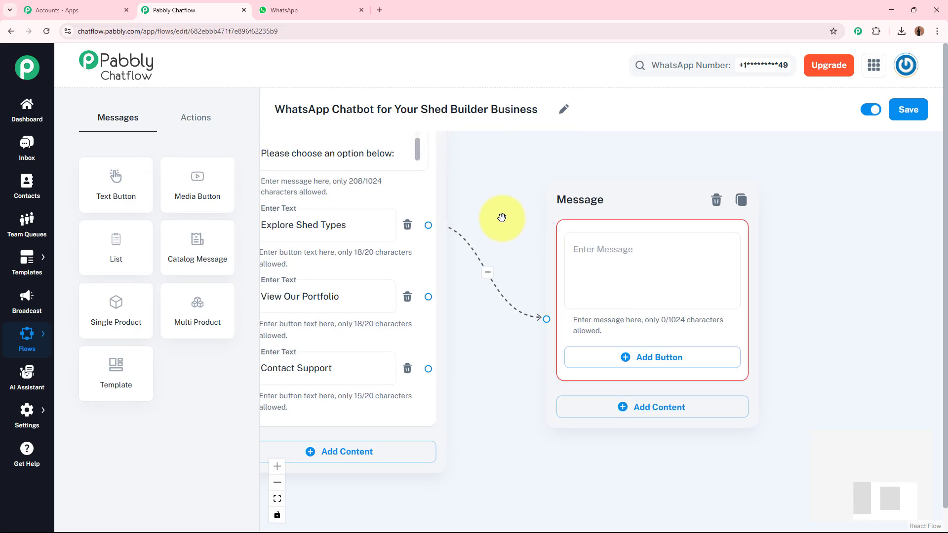
{"action": "left_click", "coordinate": [635, 249]}
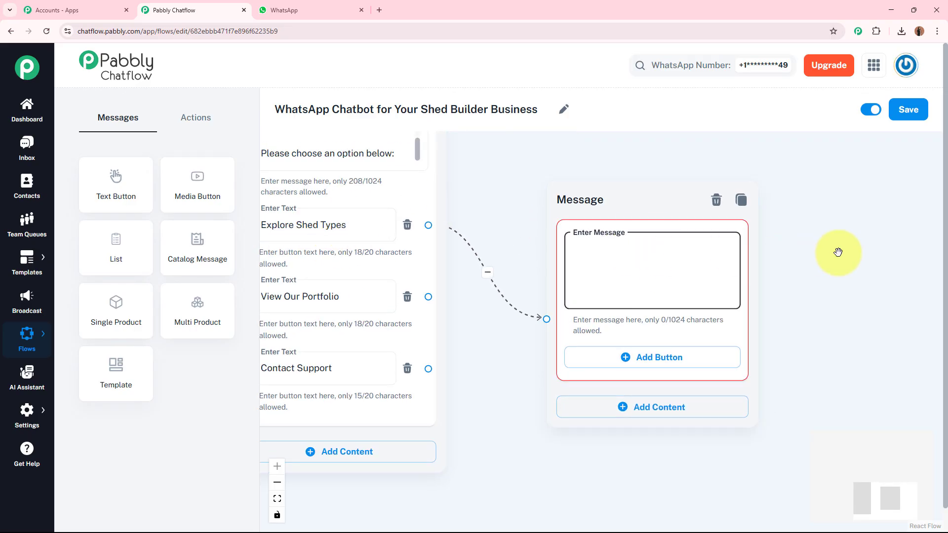
{"action": "key", "text": "ctrl+v"}
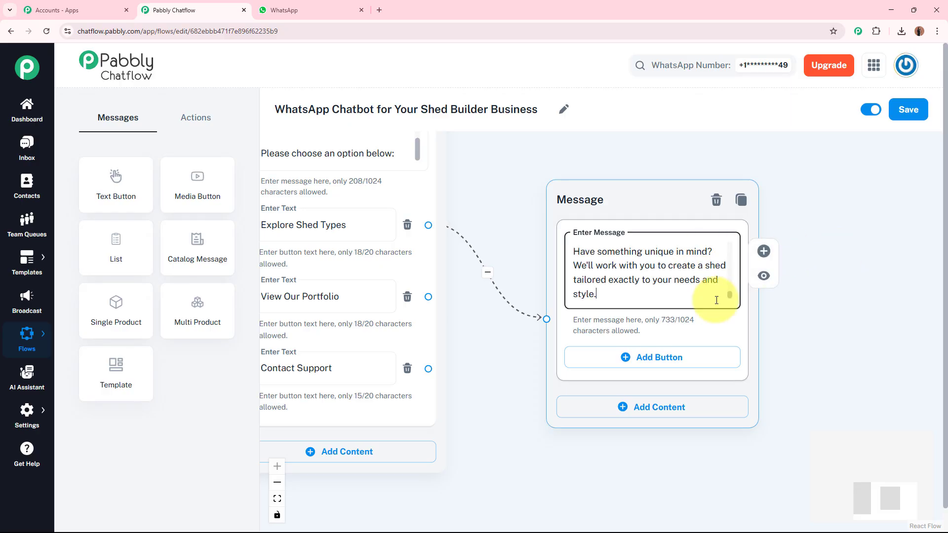
Review the pasted shed types text and add a reply button labelled "💰 Pricing" to that message
{"action": "left_click_drag", "start_coordinate": [730, 290], "coordinate": [730, 241]}
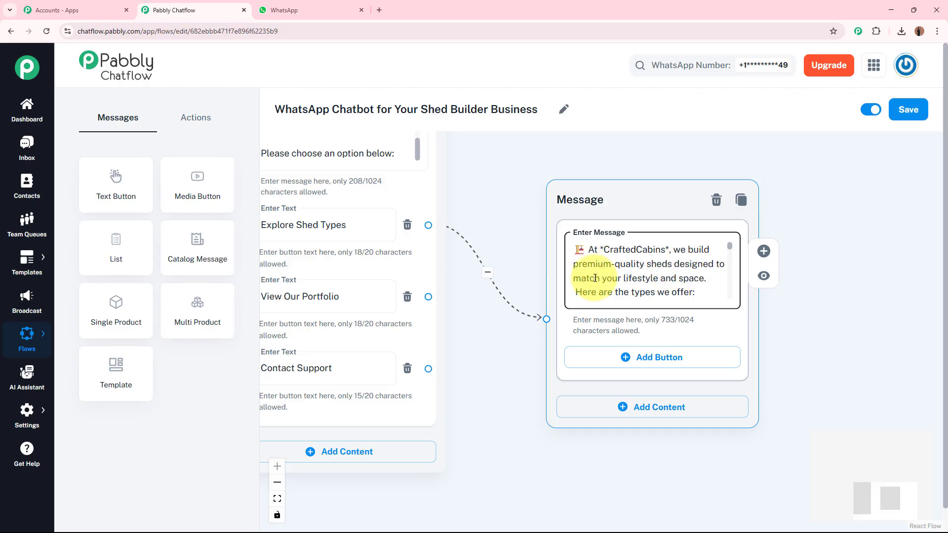
{"action": "left_click_drag", "start_coordinate": [728, 250], "coordinate": [726, 302]}
{"action": "left_click", "coordinate": [720, 293]}
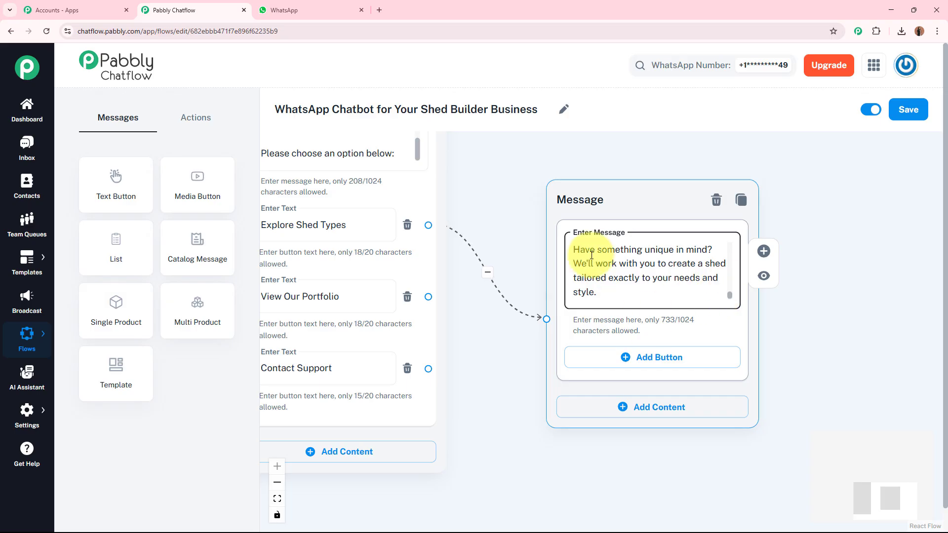
{"action": "left_click", "coordinate": [806, 348]}
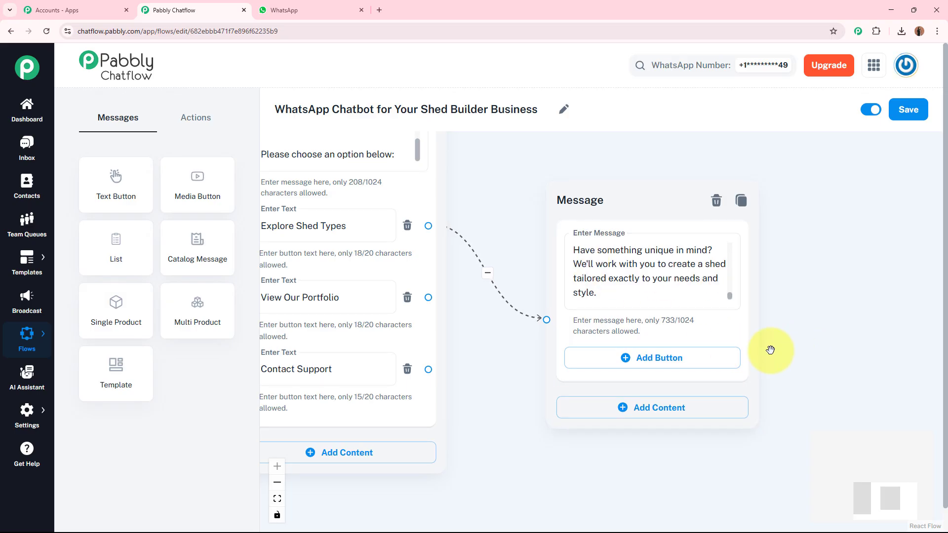
{"action": "left_click", "coordinate": [681, 366]}
{"action": "left_click", "coordinate": [659, 362]}
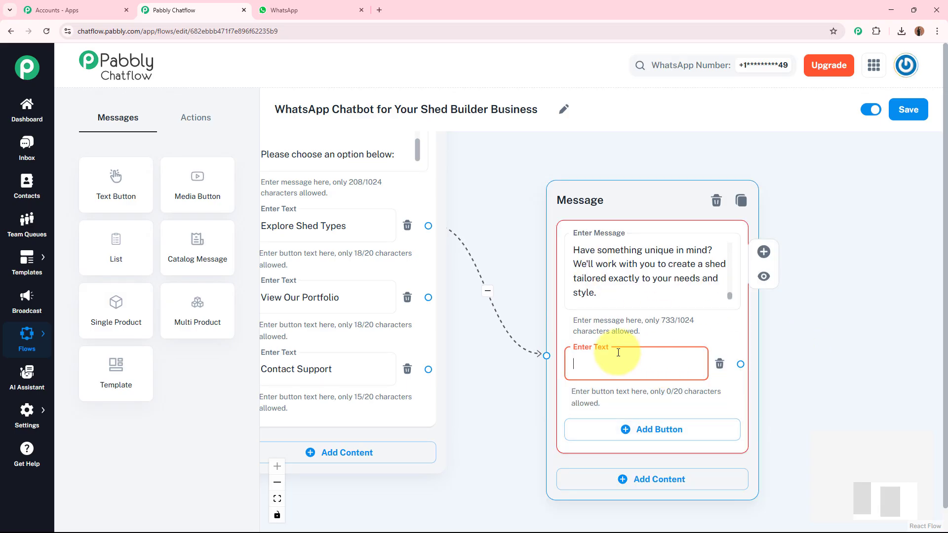
{"action": "type", "text": "💰 Pricing"}
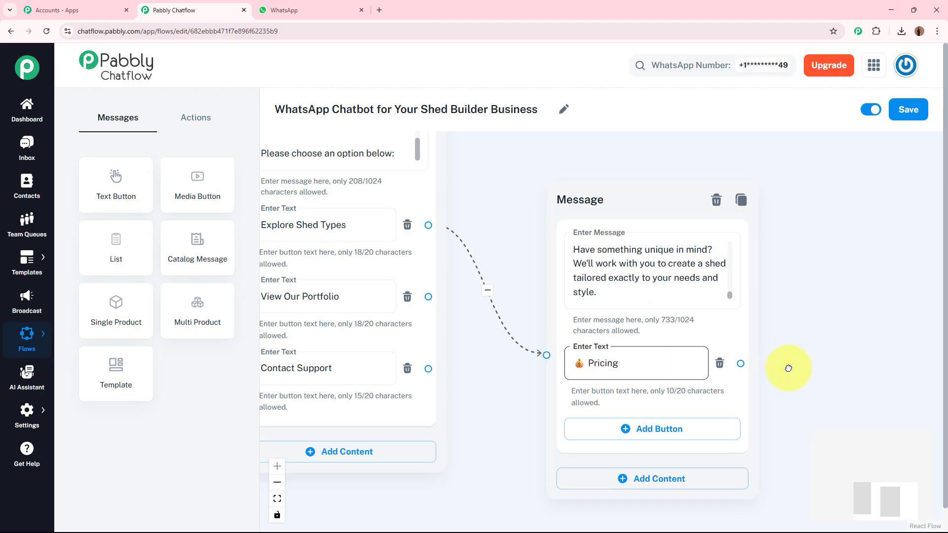
Connect the Pricing button to a new Text + Button message and paste the "*Shed Pricing Details*" text into it
{"action": "left_click_drag", "start_coordinate": [787, 364], "coordinate": [658, 227]}
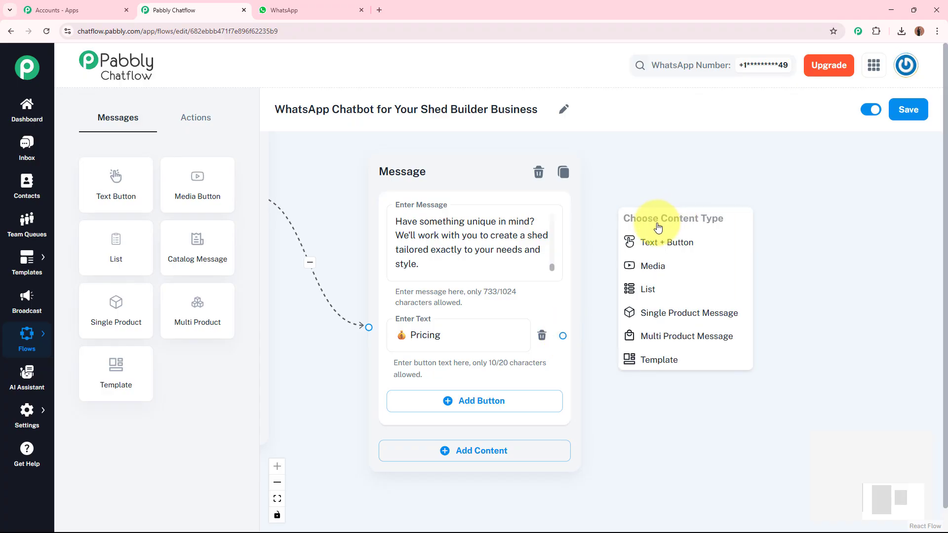
{"action": "left_click", "coordinate": [704, 242]}
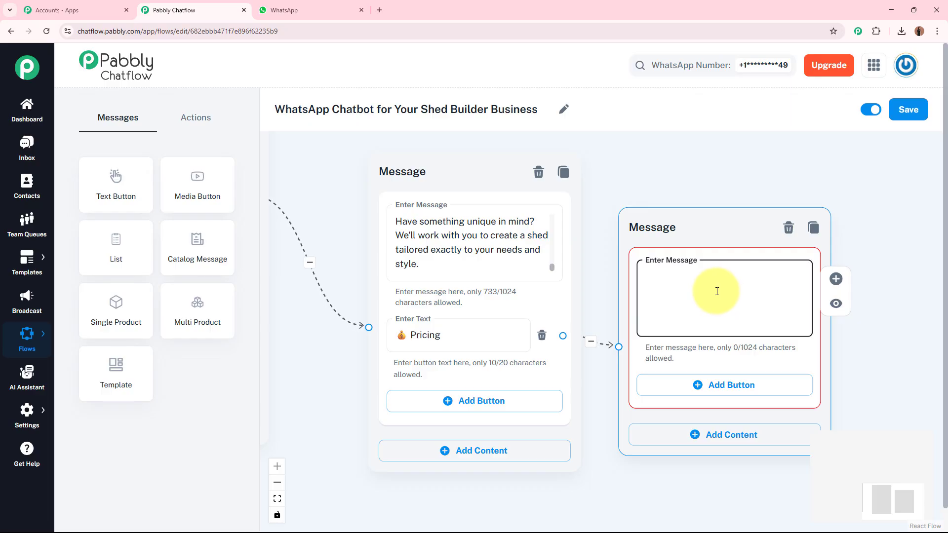
{"action": "key", "text": "ctrl+v"}
{"action": "left_click_drag", "start_coordinate": [800, 313], "coordinate": [800, 258]}
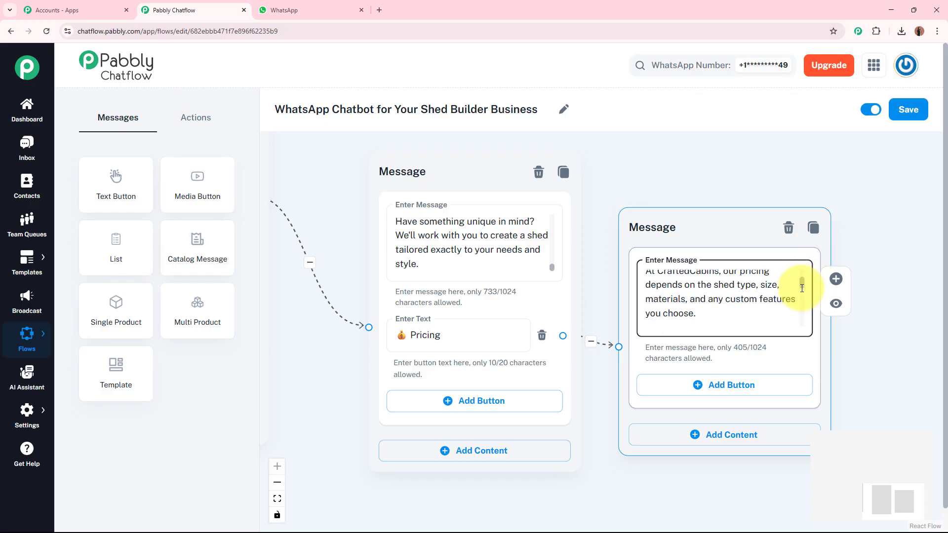
{"action": "mouse_move", "coordinate": [802, 289]}
{"action": "left_mouse_down"}
{"action": "mouse_move", "coordinate": [802, 320]}
{"action": "mouse_move", "coordinate": [810, 301]}
{"action": "mouse_move", "coordinate": [800, 271]}
{"action": "left_mouse_up"}
{"action": "left_click", "coordinate": [444, 323]}
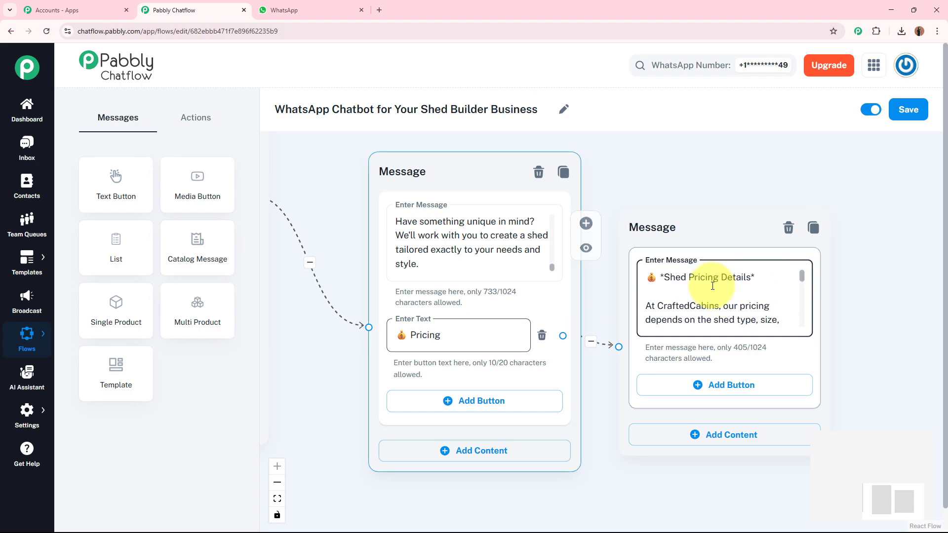
{"action": "left_click", "coordinate": [324, 371]}
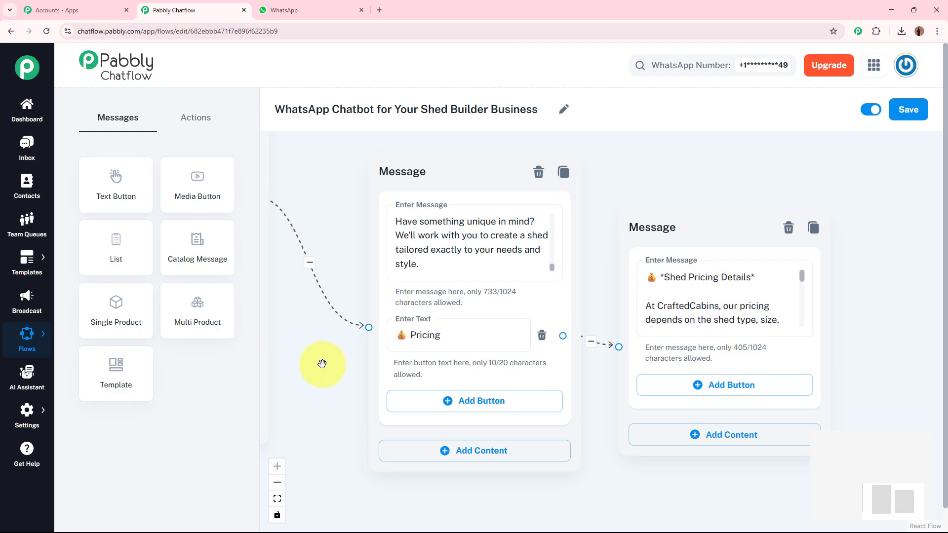
{"action": "left_click_drag", "start_coordinate": [322, 364], "coordinate": [335, 326]}
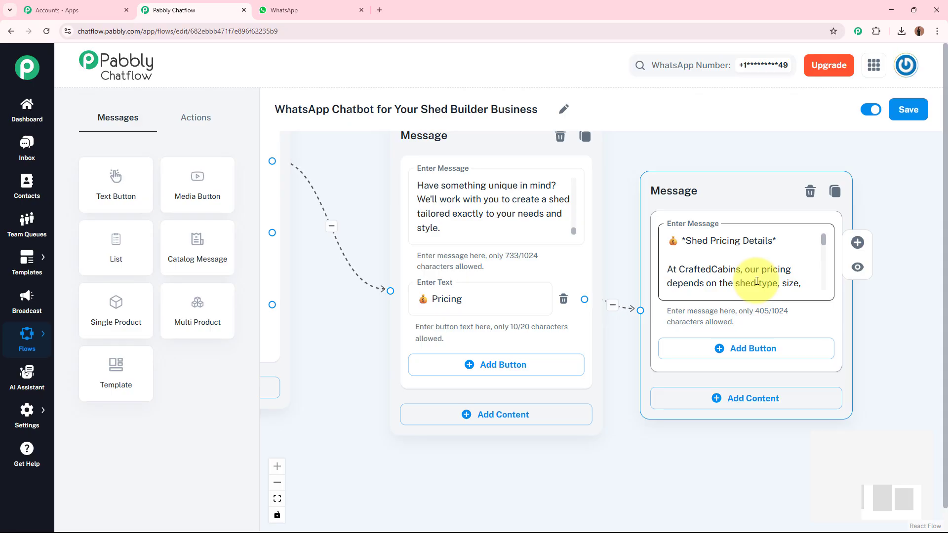
Add a reply button to the shed pricing message, labelled "Contact Support" by copying the welcome message's button text
{"action": "left_click", "coordinate": [751, 349]}
{"action": "left_click_drag", "start_coordinate": [533, 457], "coordinate": [690, 450]}
{"action": "left_click", "coordinate": [362, 301]}
{"action": "key", "text": "ctrl+a"}
{"action": "key", "text": "ctrl+c"}
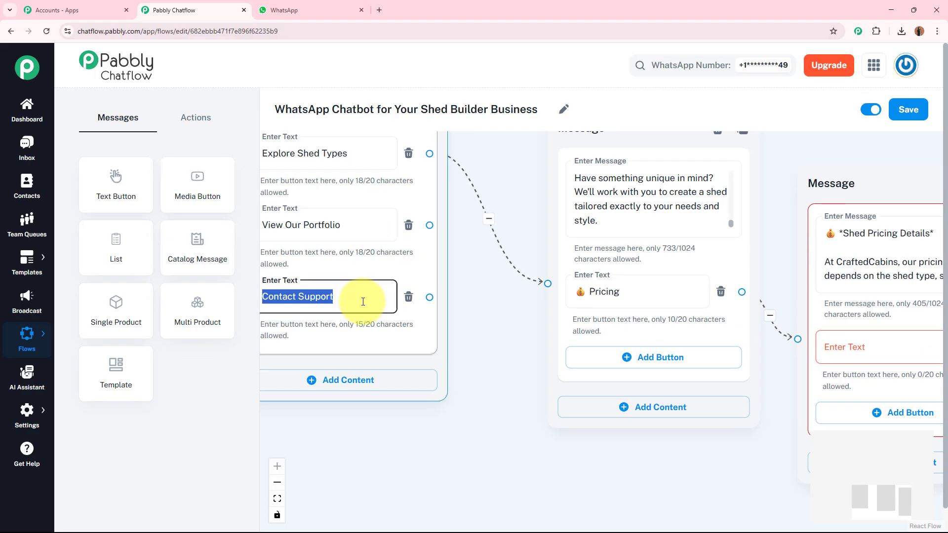
{"action": "left_click_drag", "start_coordinate": [469, 387], "coordinate": [277, 363]}
{"action": "left_click", "coordinate": [673, 262]}
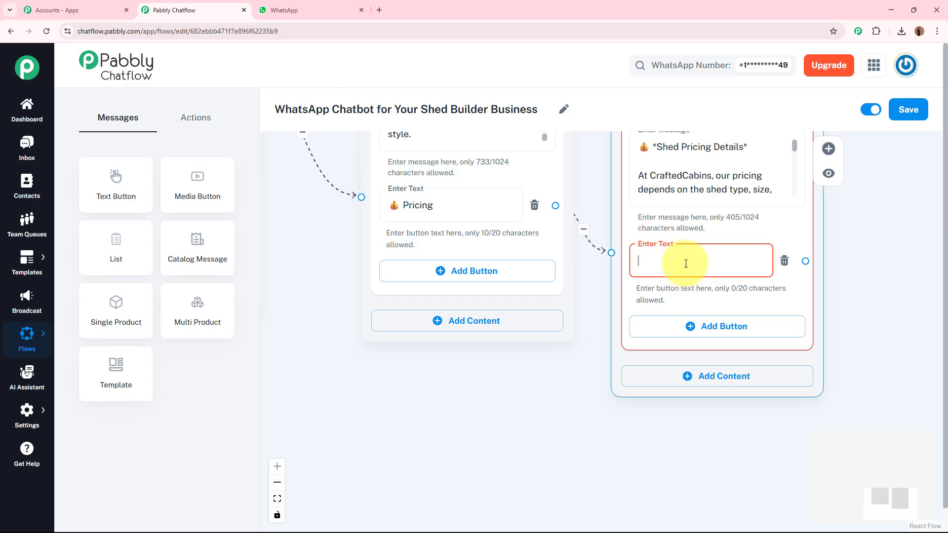
{"action": "key", "text": "ctrl+v"}
{"action": "left_click", "coordinate": [894, 274]}
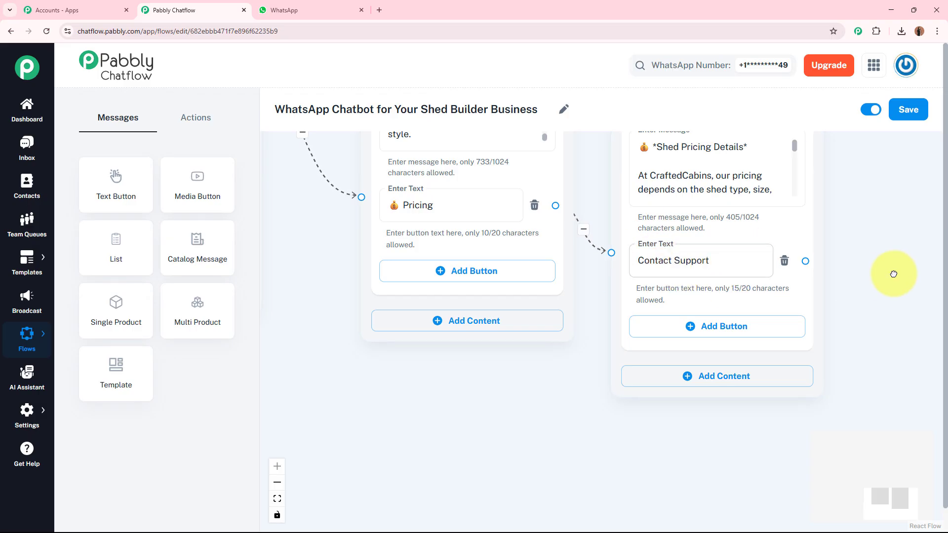
Rearrange the flow so the shed types and pricing messages sit side by side, higher up beside the welcome message
{"action": "scroll", "coordinate": [894, 252], "scroll_direction": "down", "scroll_amount": 3}
{"action": "left_click_drag", "start_coordinate": [891, 256], "coordinate": [876, 370]}
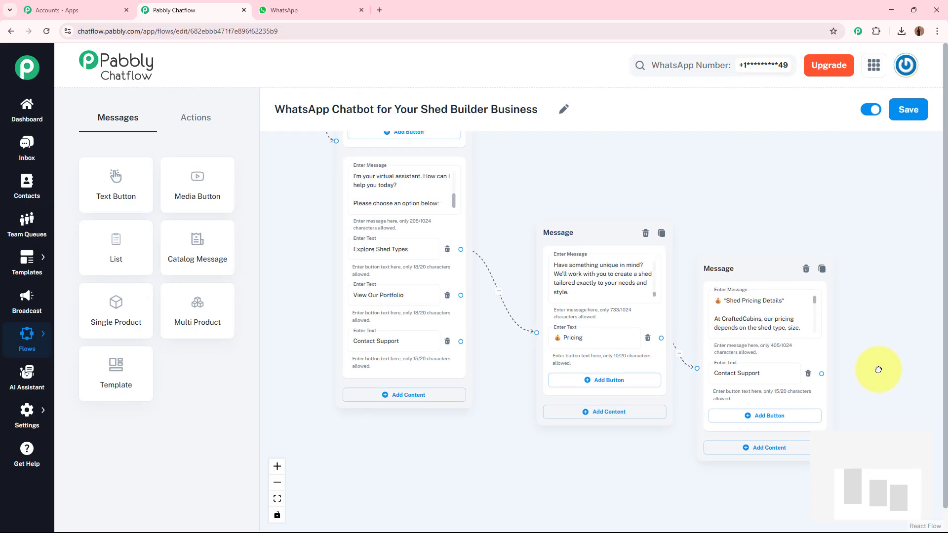
{"action": "left_click_drag", "start_coordinate": [603, 233], "coordinate": [567, 148]}
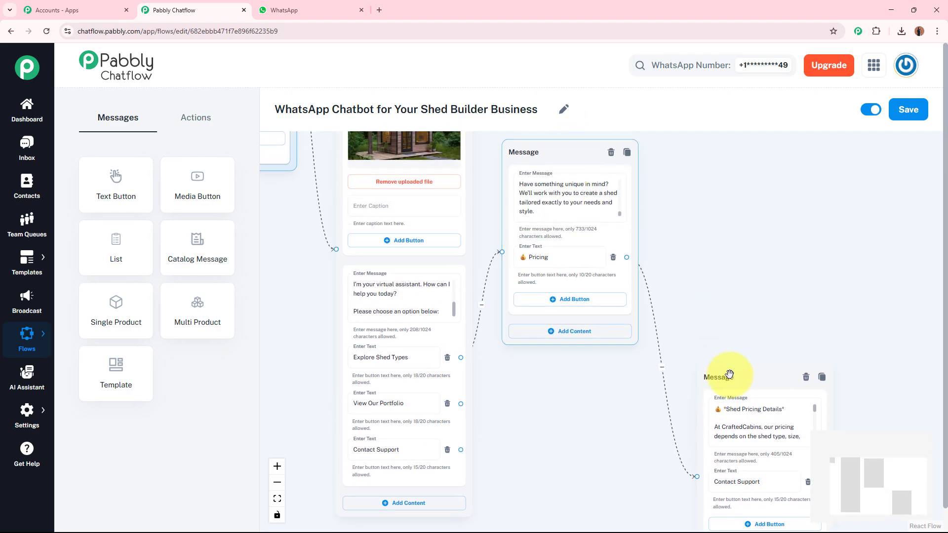
{"action": "left_click_drag", "start_coordinate": [724, 376], "coordinate": [689, 167]}
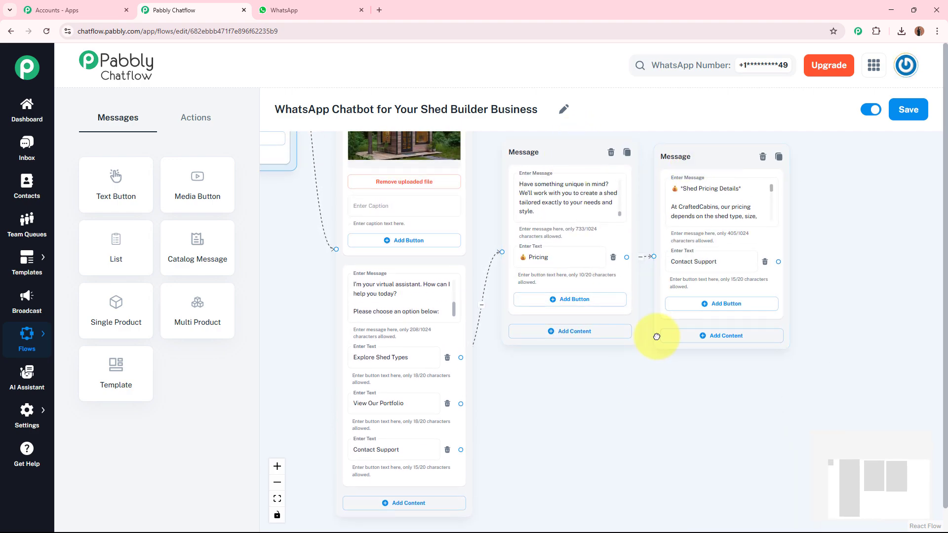
Connect the View Our Portfolio button to a new Media message placed below the shed types message
{"action": "scroll", "coordinate": [642, 316], "scroll_direction": "up", "scroll_amount": 5}
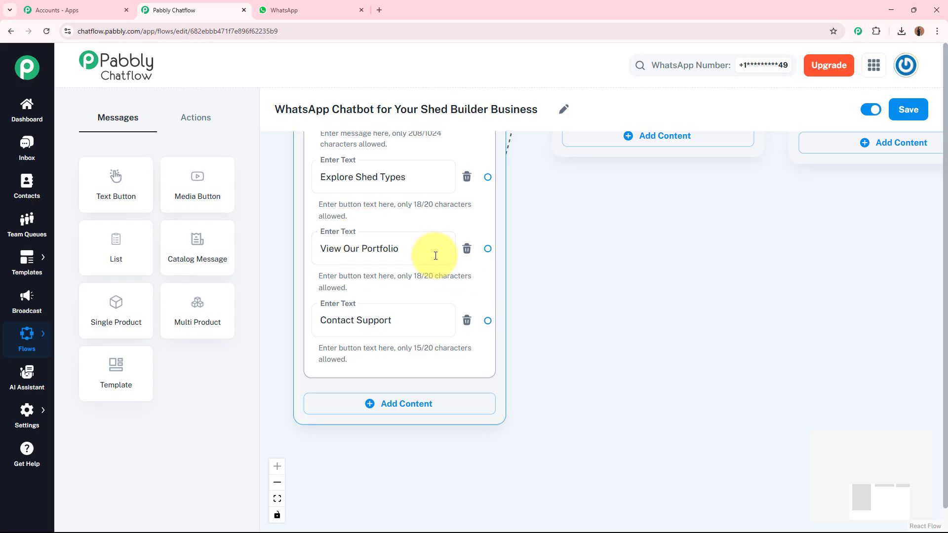
{"action": "left_click", "coordinate": [329, 248]}
{"action": "left_click", "coordinate": [404, 247]}
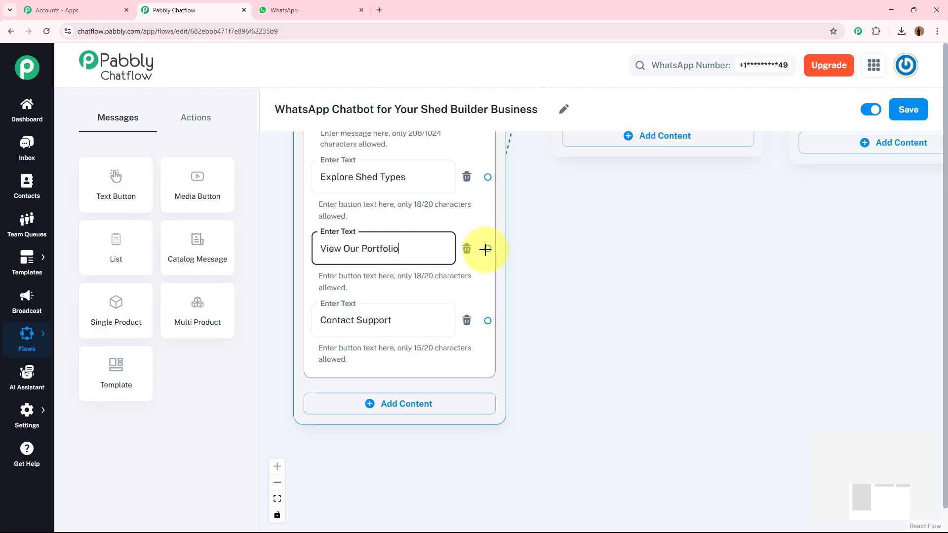
{"action": "left_click_drag", "start_coordinate": [488, 248], "coordinate": [610, 211]}
{"action": "left_click", "coordinate": [645, 306]}
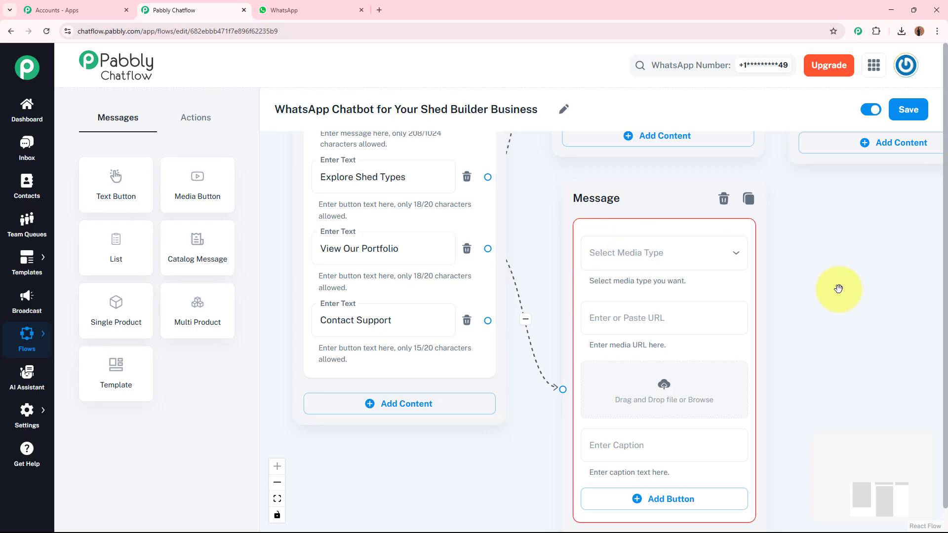
Set the new message's media type to Document and upload the CraftedCabins Portfolio PDF from Downloads
{"action": "left_click", "coordinate": [647, 251]}
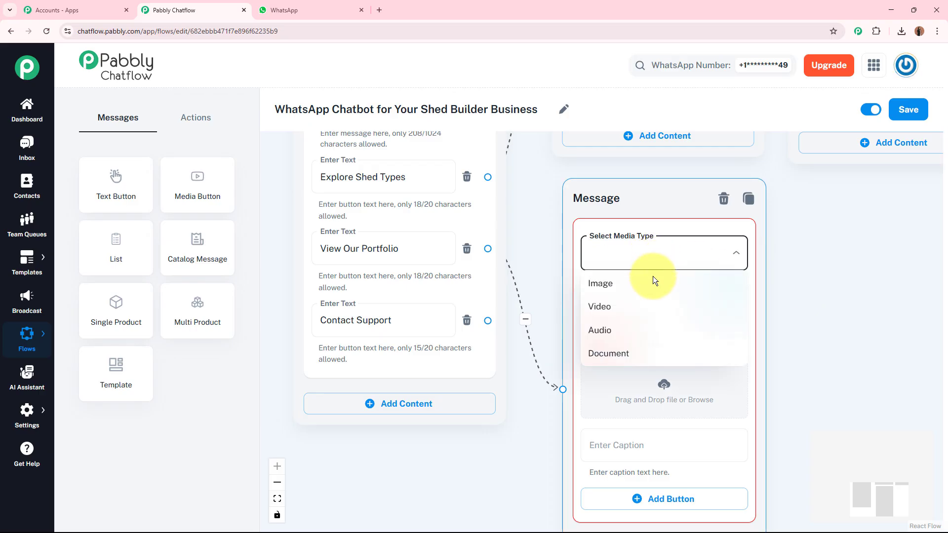
{"action": "left_click", "coordinate": [631, 353]}
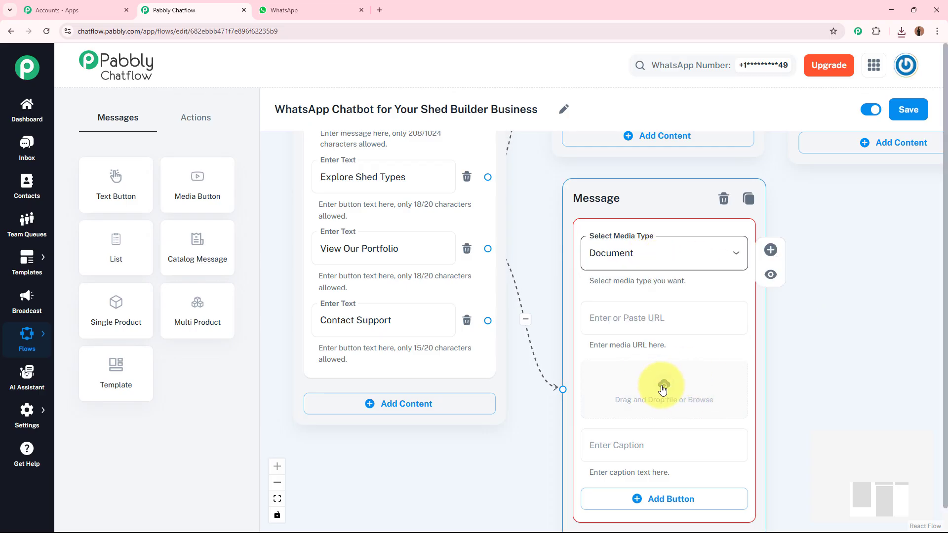
{"action": "left_click", "coordinate": [663, 390]}
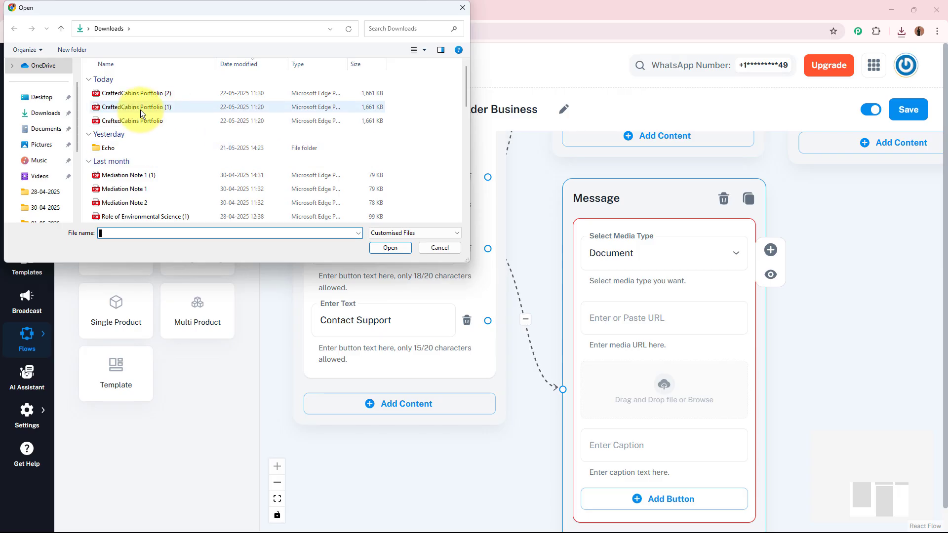
{"action": "left_click", "coordinate": [183, 121]}
{"action": "left_click", "coordinate": [395, 246]}
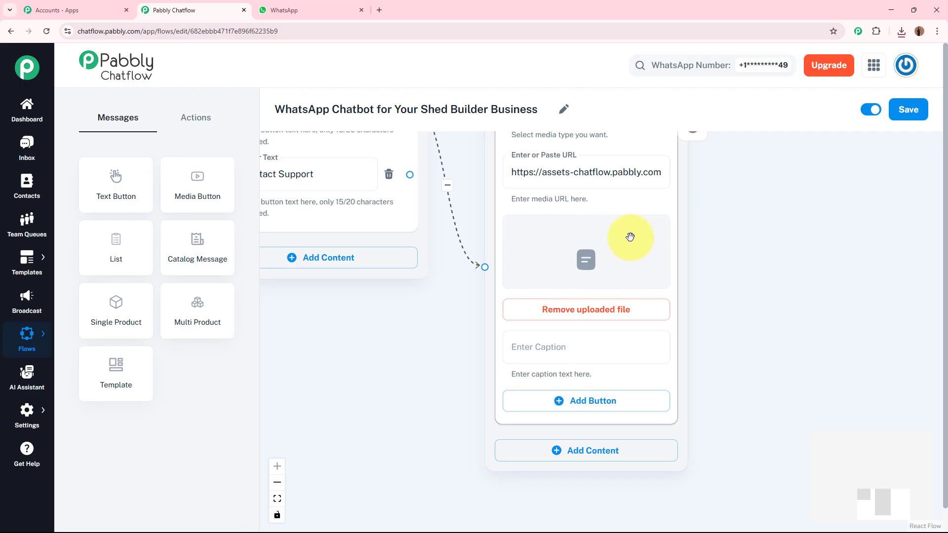
Caption the portfolio document, starting "Take a look at some of our beautifully built sheds and cabins!" and ending "design reflects quality and care."
{"action": "left_click", "coordinate": [545, 347]}
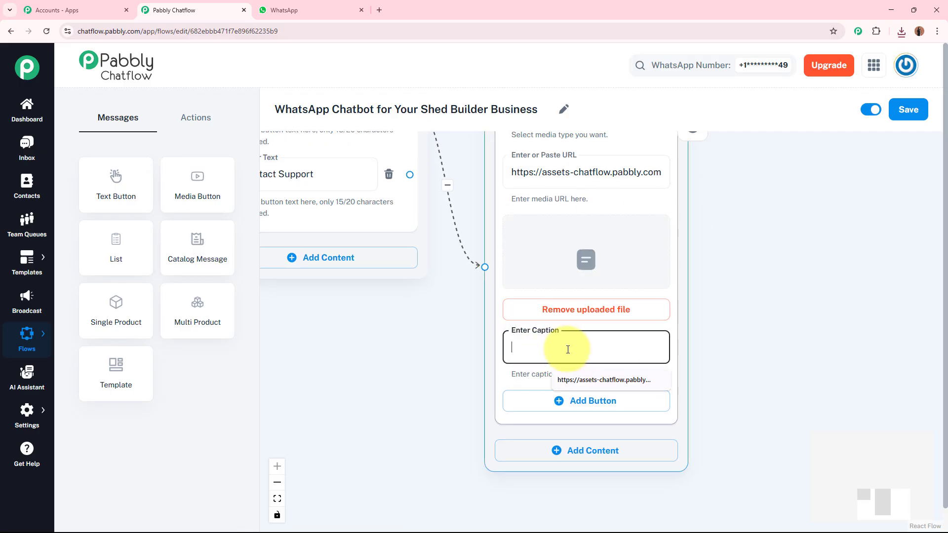
{"action": "type", "text": "Take a look at some of our beautifu"}
{"action": "type", "text": "lly bui"}
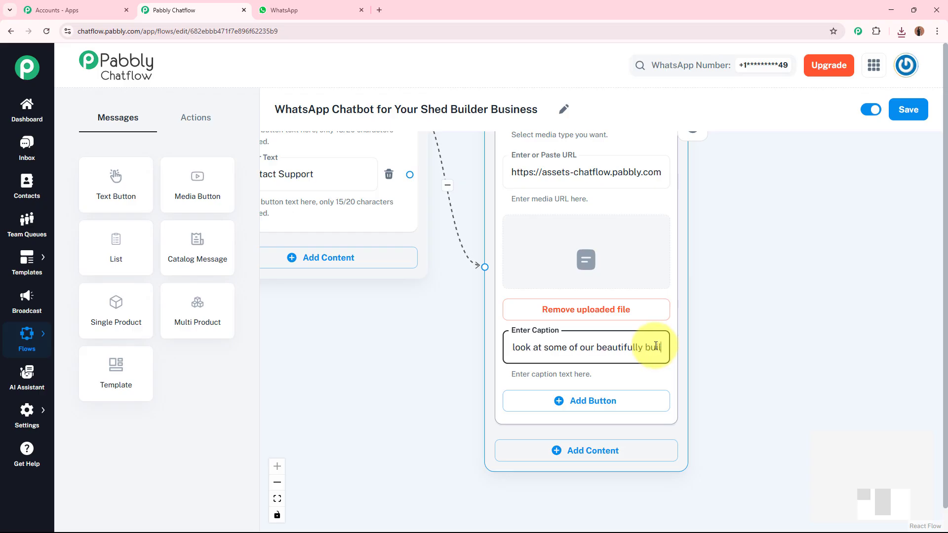
{"action": "type", "text": "lt sheds and cabins! From"}
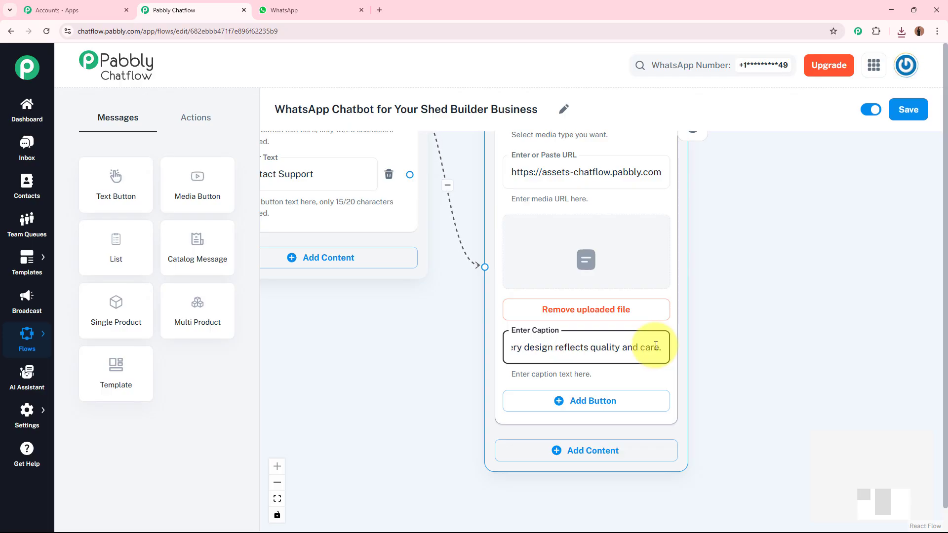
{"action": "left_click", "coordinate": [780, 355]}
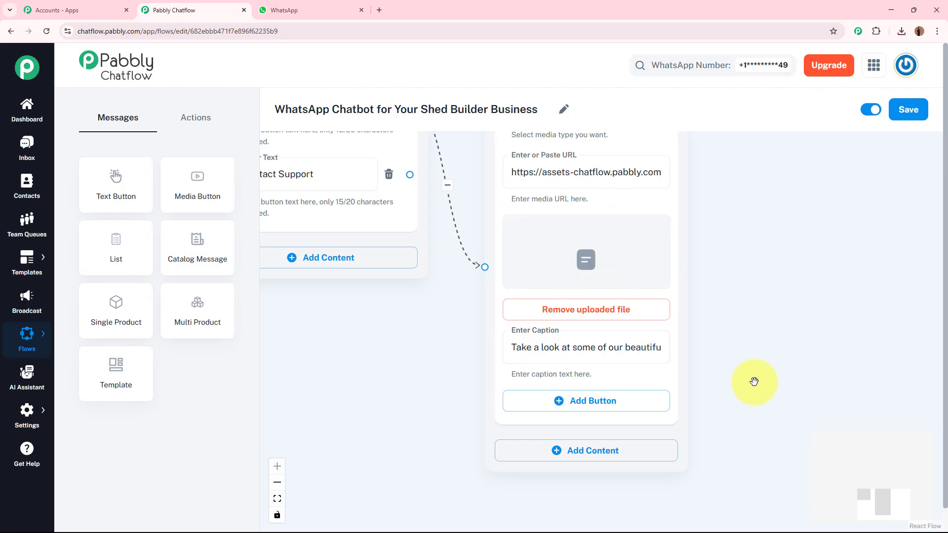
Add a reply button to the portfolio document message and label it "Contact Support", copied from the welcome message's button
{"action": "left_click_drag", "start_coordinate": [755, 381], "coordinate": [809, 355]}
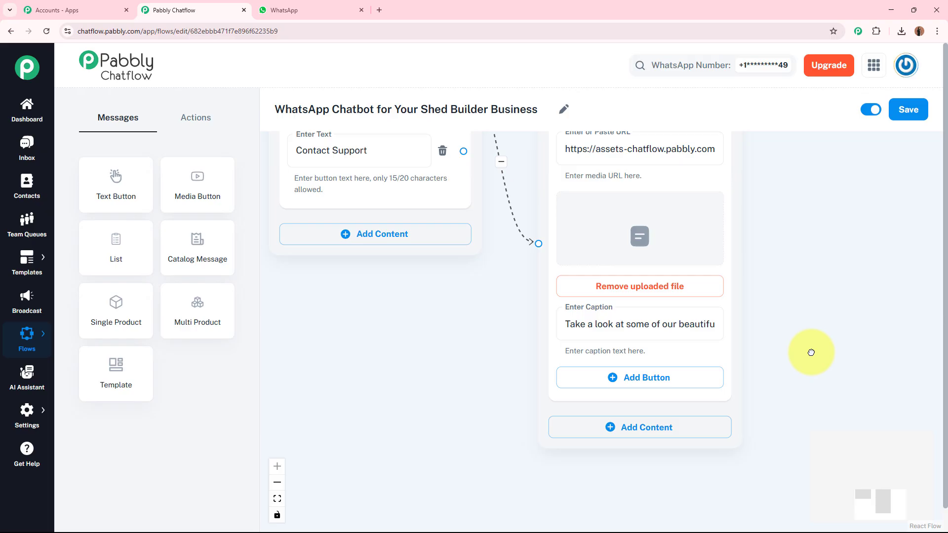
{"action": "left_click", "coordinate": [622, 378]}
{"action": "left_click", "coordinate": [400, 155]}
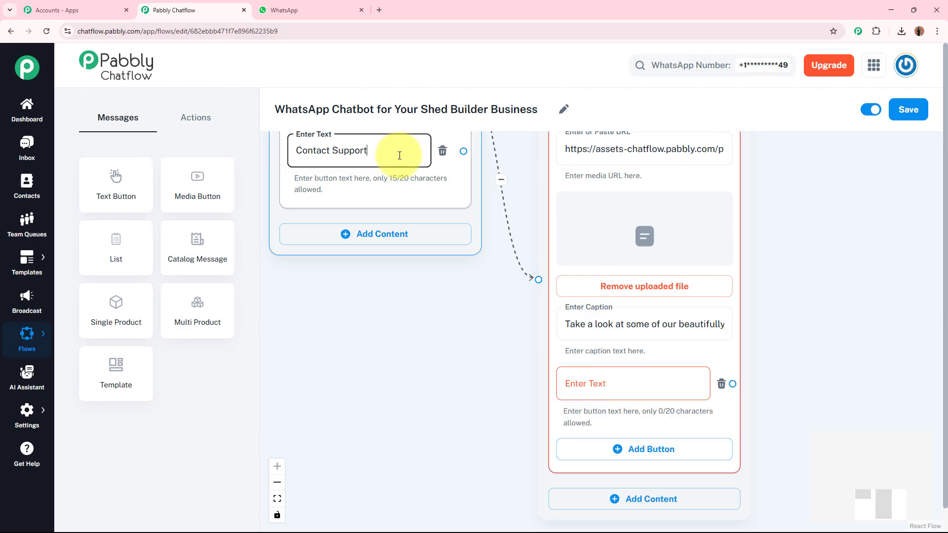
{"action": "triple_click", "coordinate": [399, 156]}
{"action": "key", "text": "ctrl+c"}
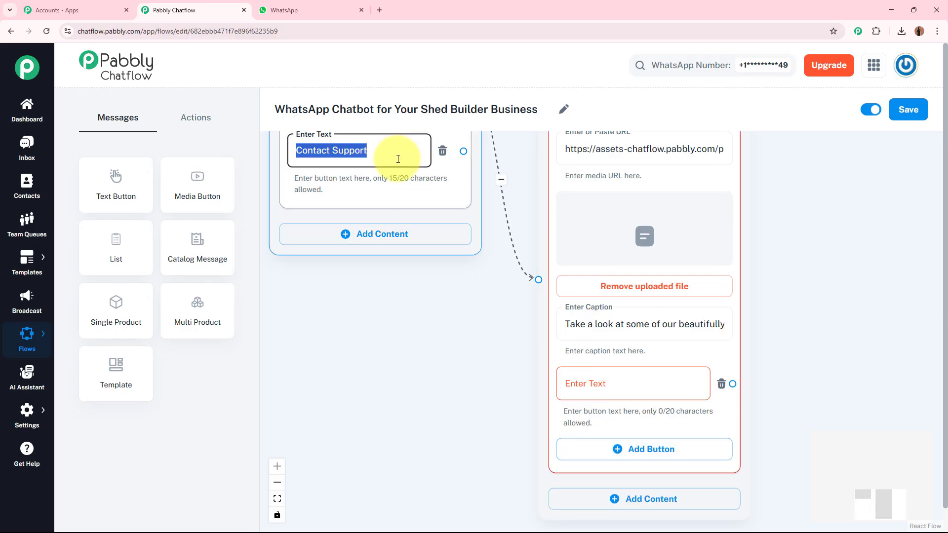
{"action": "left_click", "coordinate": [626, 386]}
{"action": "key", "text": "ctrl+v"}
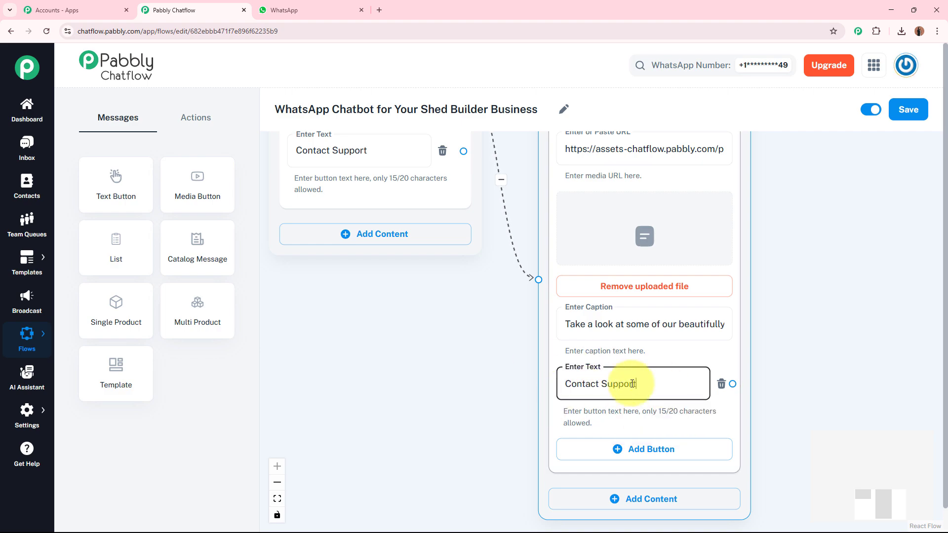
{"action": "left_click", "coordinate": [791, 377]}
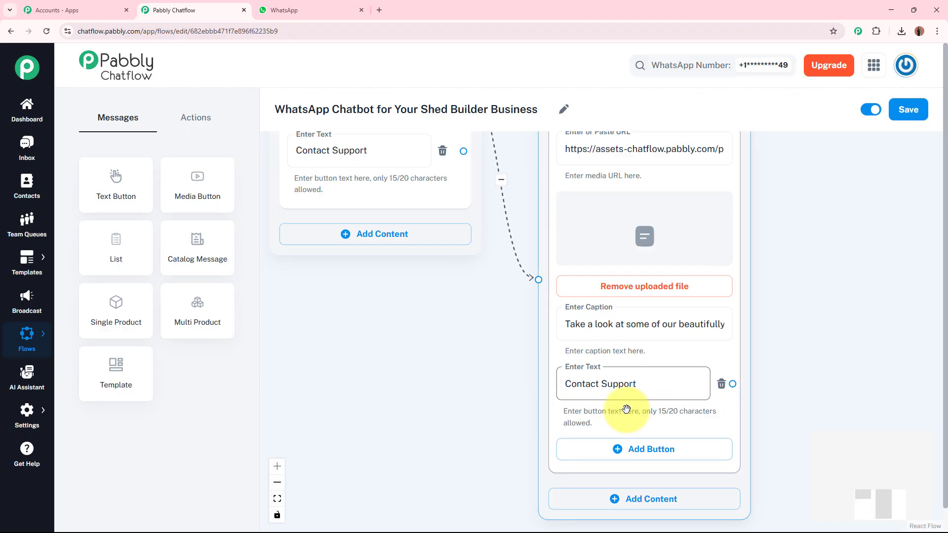
{"action": "scroll", "coordinate": [521, 406], "scroll_direction": "down", "scroll_amount": 1}
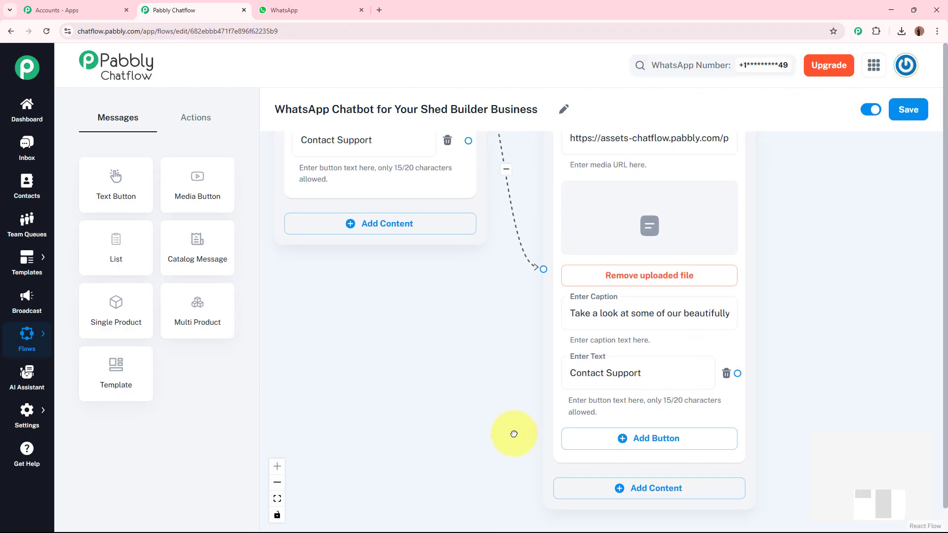
{"action": "scroll", "coordinate": [512, 434], "scroll_direction": "up", "scroll_amount": 2}
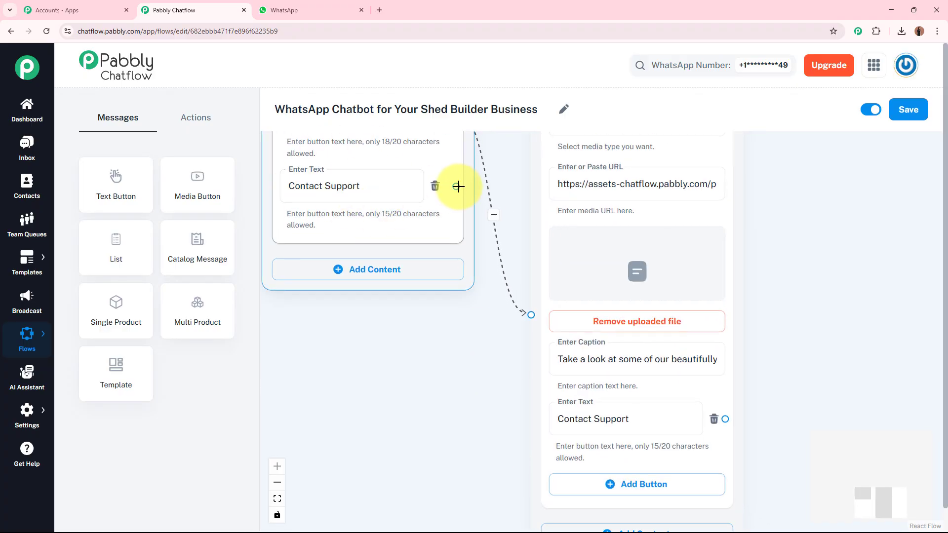
Connect the welcome message's Contact Support button to a new text message containing the support phone and email, ending "We're happy to assist you!"
{"action": "left_click_drag", "start_coordinate": [456, 186], "coordinate": [840, 209]}
{"action": "left_click", "coordinate": [834, 246]}
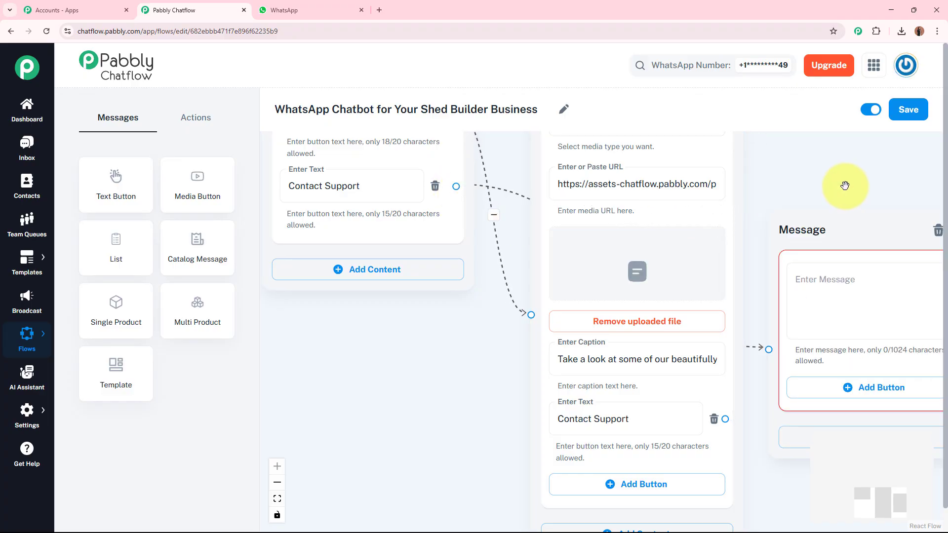
{"action": "left_click", "coordinate": [666, 257]}
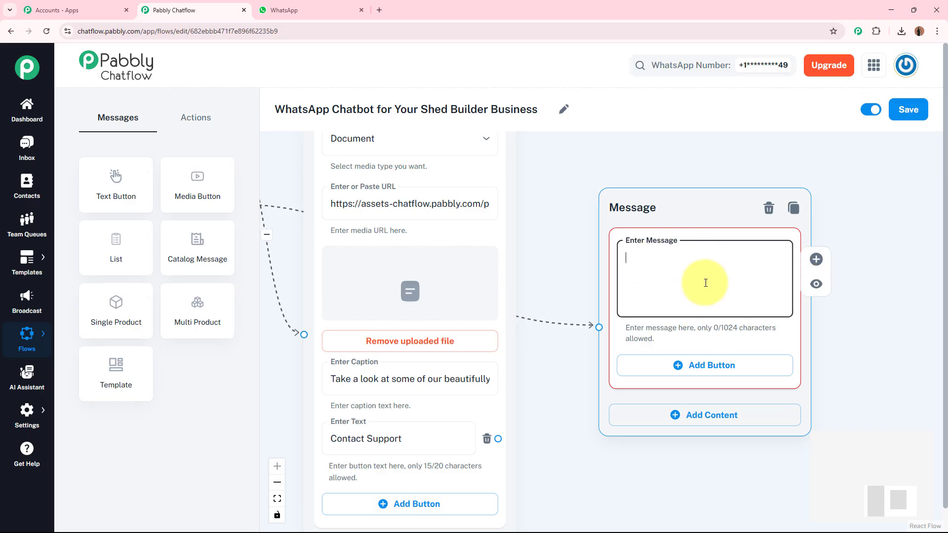
{"action": "key", "text": "ctrl+v"}
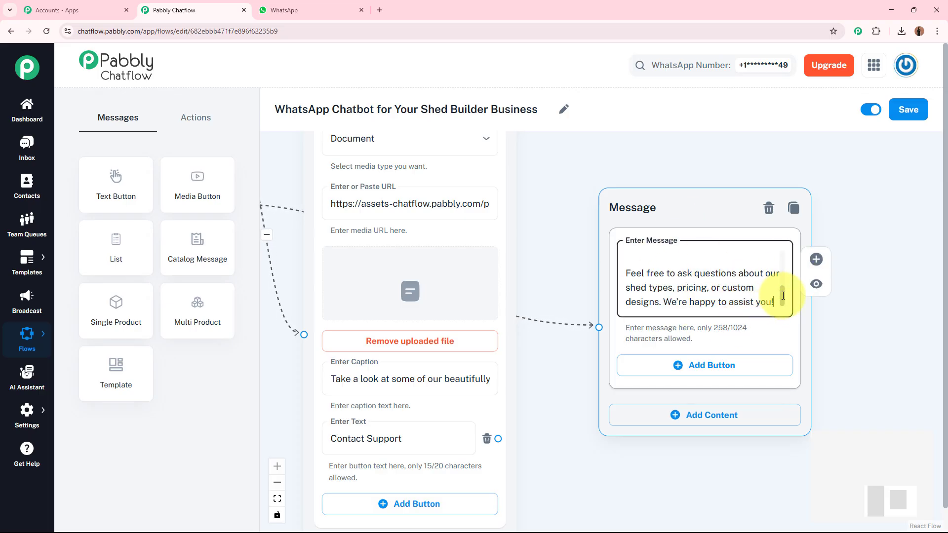
{"action": "mouse_move", "coordinate": [783, 295]}
{"action": "left_mouse_down"}
{"action": "mouse_move", "coordinate": [786, 249]}
{"action": "mouse_move", "coordinate": [783, 286]}
{"action": "left_mouse_up"}
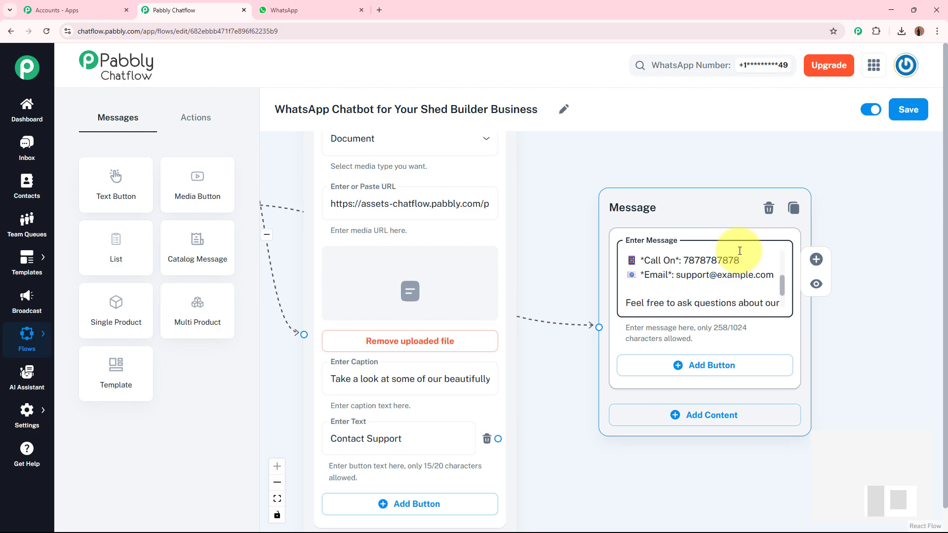
Add a reply button labelled "🔙Back to Main Menu" to the support message and connect it back to the welcome message
{"action": "left_click", "coordinate": [701, 375]}
{"action": "left_click", "coordinate": [680, 375]}
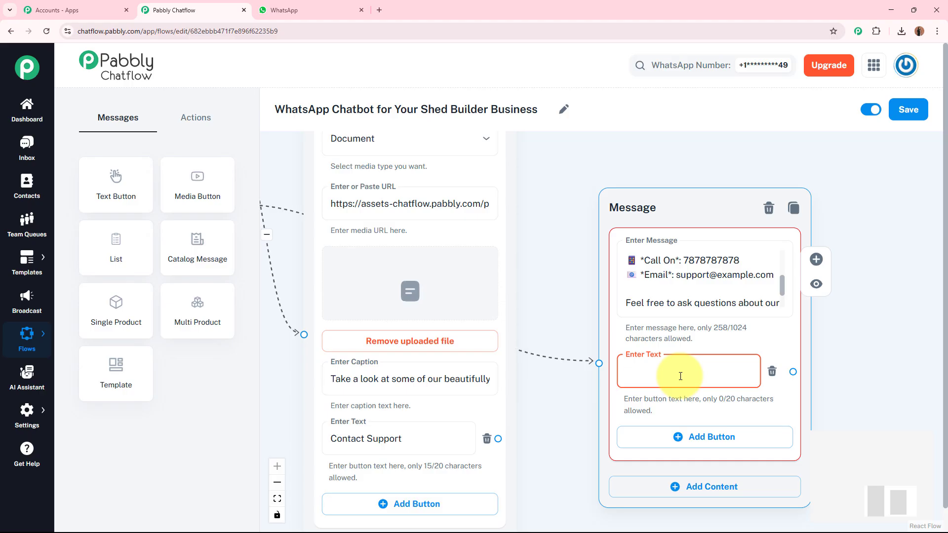
{"action": "type", "text": "b"}
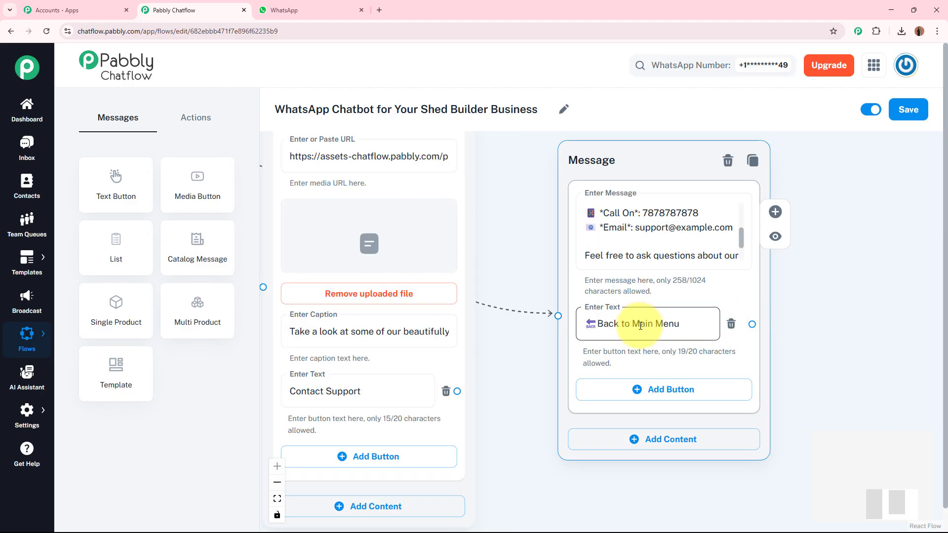
{"action": "left_click_drag", "start_coordinate": [659, 304], "coordinate": [450, 235]}
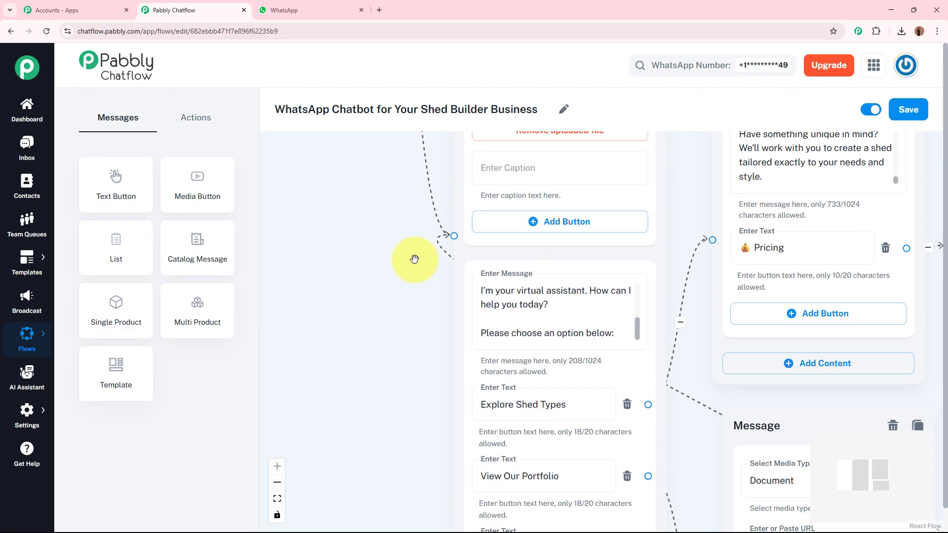
Connect the Contact Support buttons of the pricing message and the portfolio document message to the support message
{"action": "scroll", "coordinate": [413, 261], "scroll_direction": "down", "scroll_amount": 4}
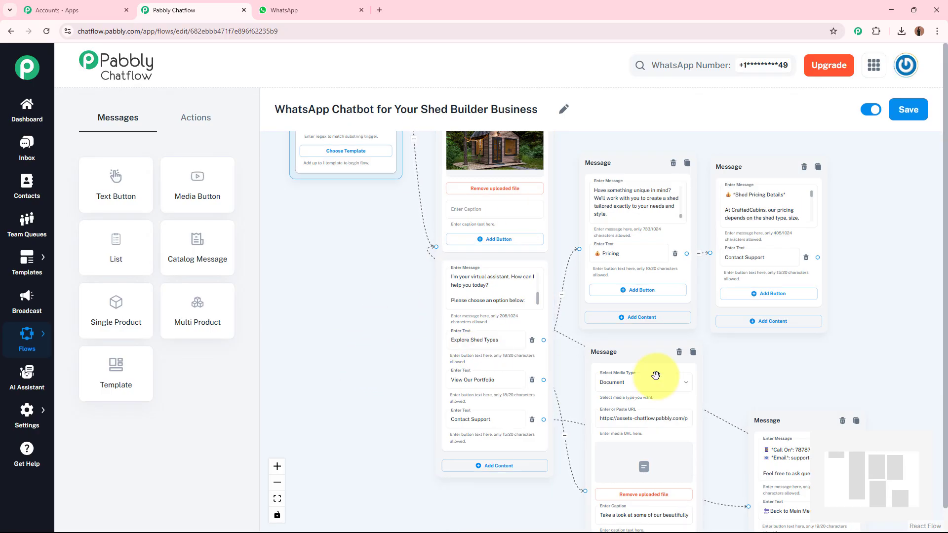
{"action": "scroll", "coordinate": [753, 327], "scroll_direction": "up", "scroll_amount": 3}
{"action": "scroll", "coordinate": [753, 327], "scroll_direction": "up", "scroll_amount": 2}
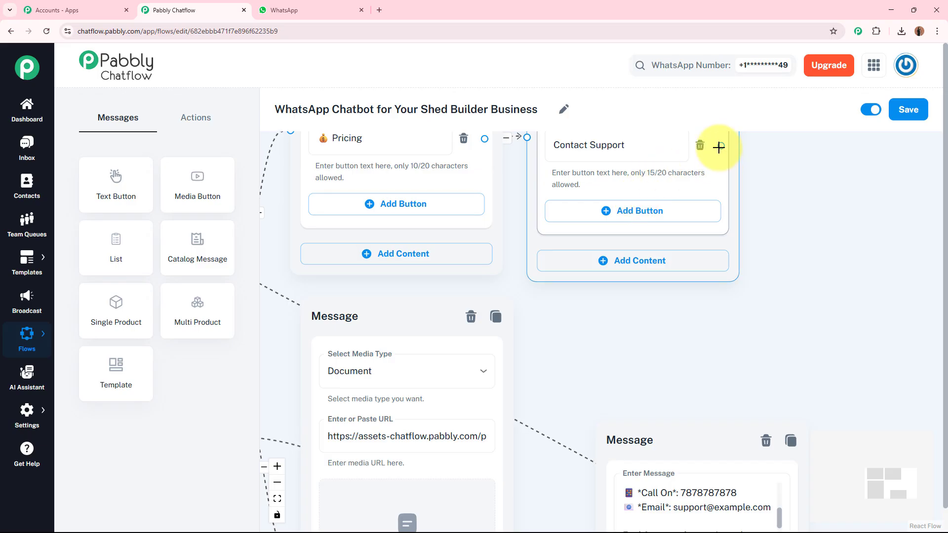
{"action": "left_click_drag", "start_coordinate": [721, 150], "coordinate": [596, 390]}
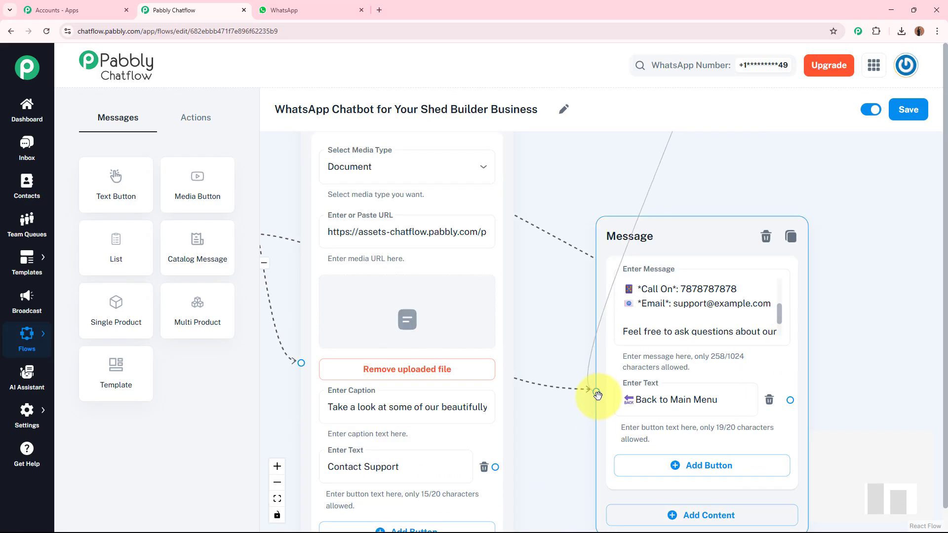
{"action": "left_click_drag", "start_coordinate": [576, 449], "coordinate": [608, 365]}
{"action": "left_click_drag", "start_coordinate": [521, 379], "coordinate": [623, 303]}
{"action": "left_click_drag", "start_coordinate": [599, 403], "coordinate": [607, 421]}
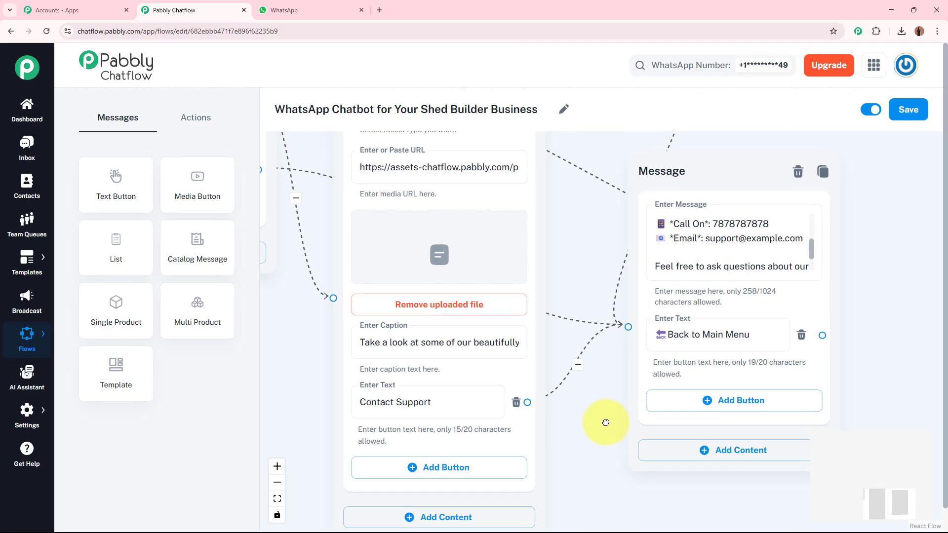
Place the support message directly below the portfolio document message and save the flow
{"action": "scroll", "coordinate": [677, 496], "scroll_direction": "down", "scroll_amount": 3}
{"action": "scroll", "coordinate": [840, 277], "scroll_direction": "down", "scroll_amount": 5}
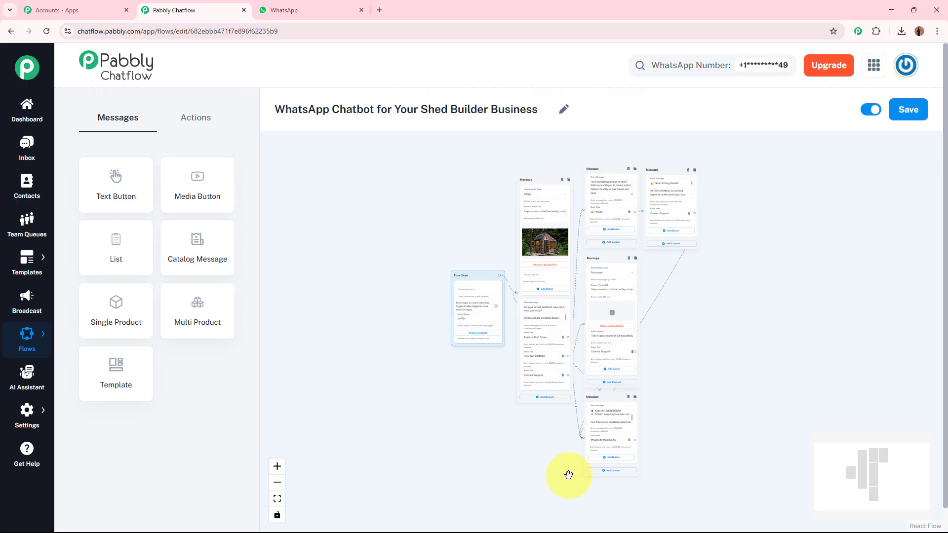
{"action": "left_click", "coordinate": [904, 123]}
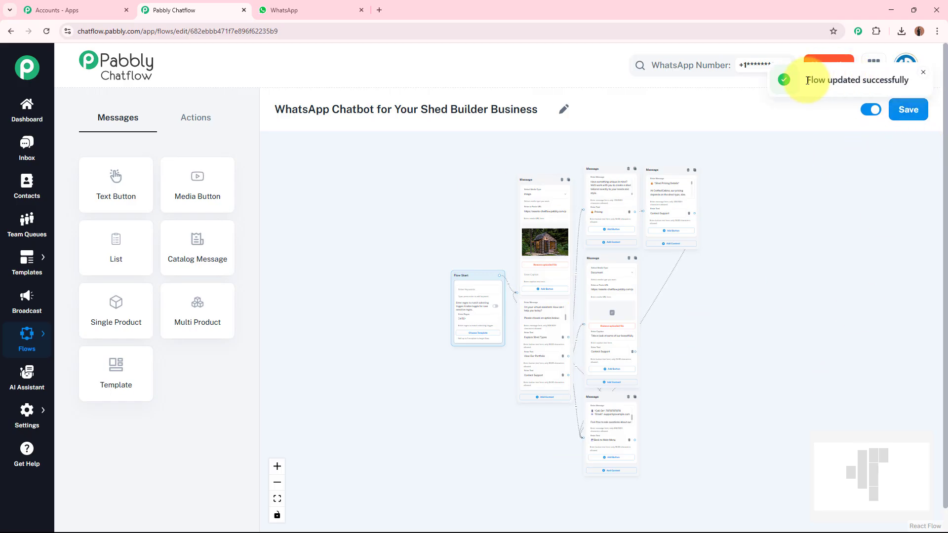
{"action": "left_click_drag", "start_coordinate": [807, 81], "coordinate": [892, 79]}
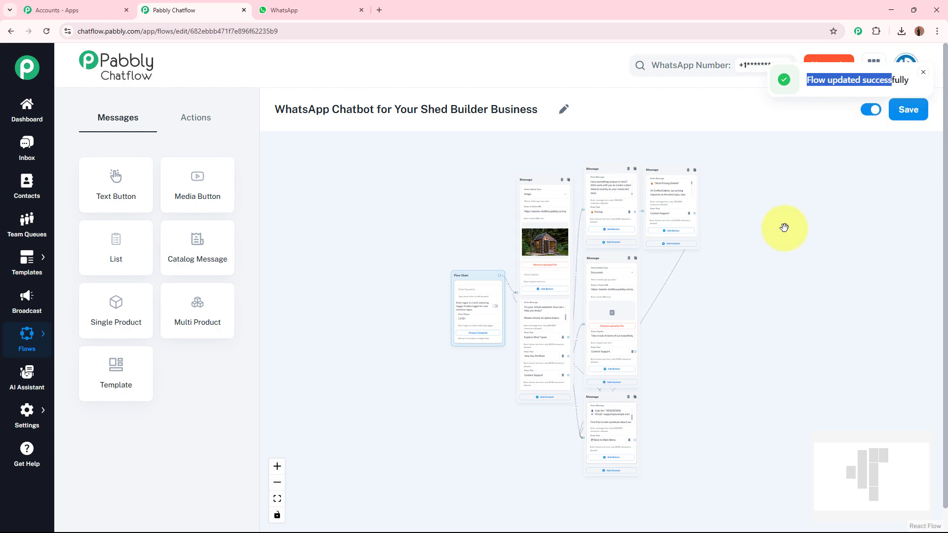
{"action": "left_click", "coordinate": [734, 107]}
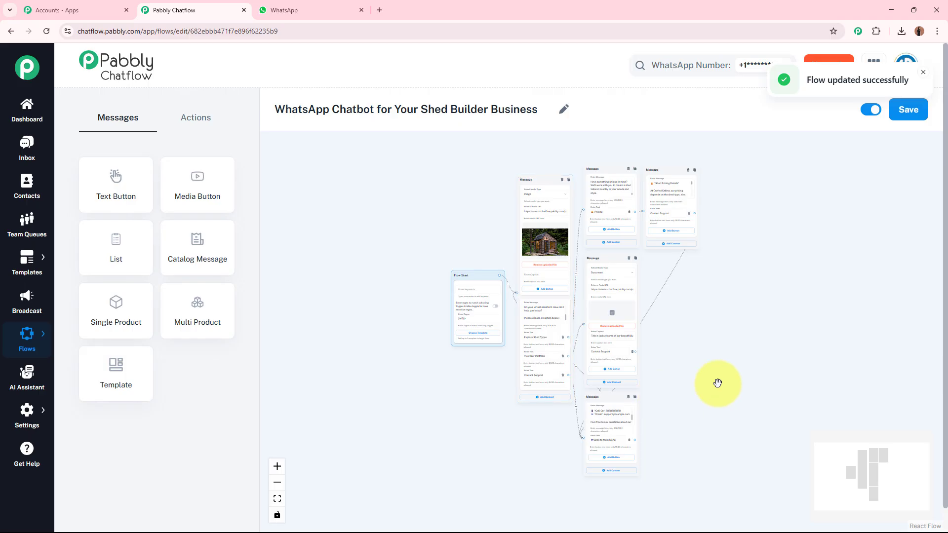
{"action": "scroll", "coordinate": [717, 384], "scroll_direction": "up", "scroll_amount": 3}
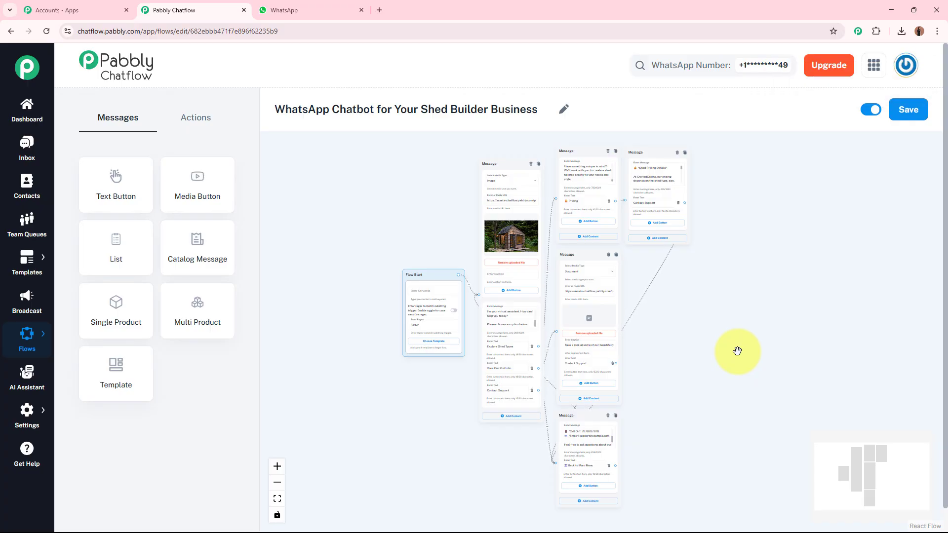
Switch to WhatsApp Web and send the Pabbly Chatflow Bot "Hey, I want to know what types of sheds you build?"
{"action": "left_click", "coordinate": [336, 10]}
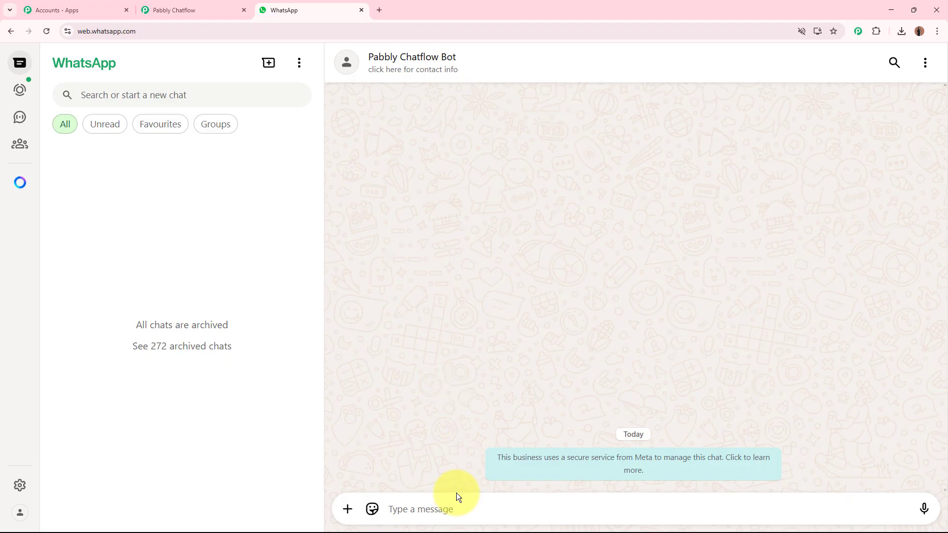
{"action": "type", "text": "Hey, I"}
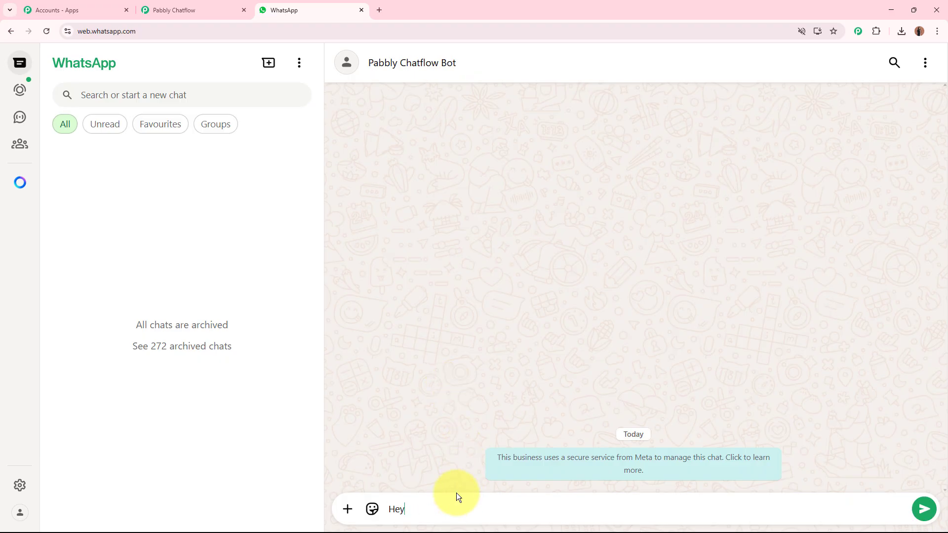
{"action": "type", "text": " wa"}
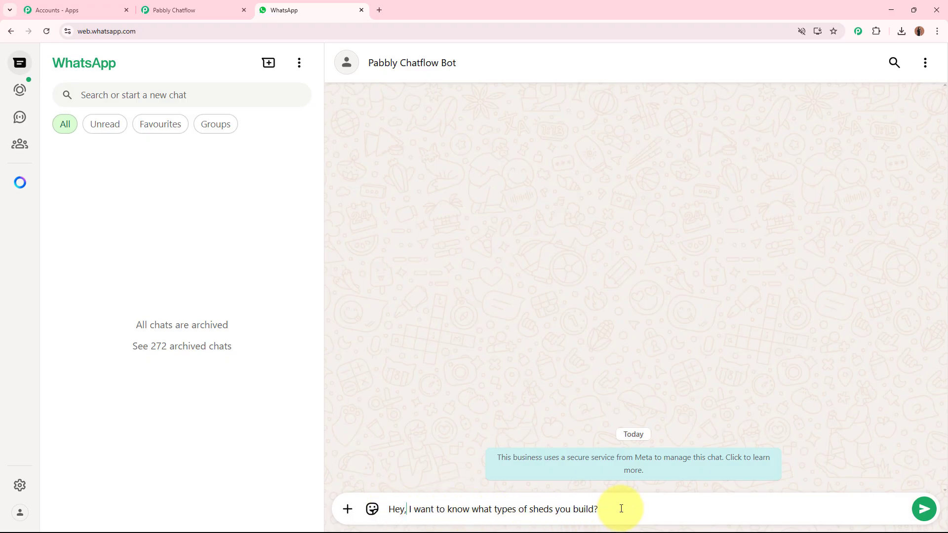
{"action": "key", "text": "Return"}
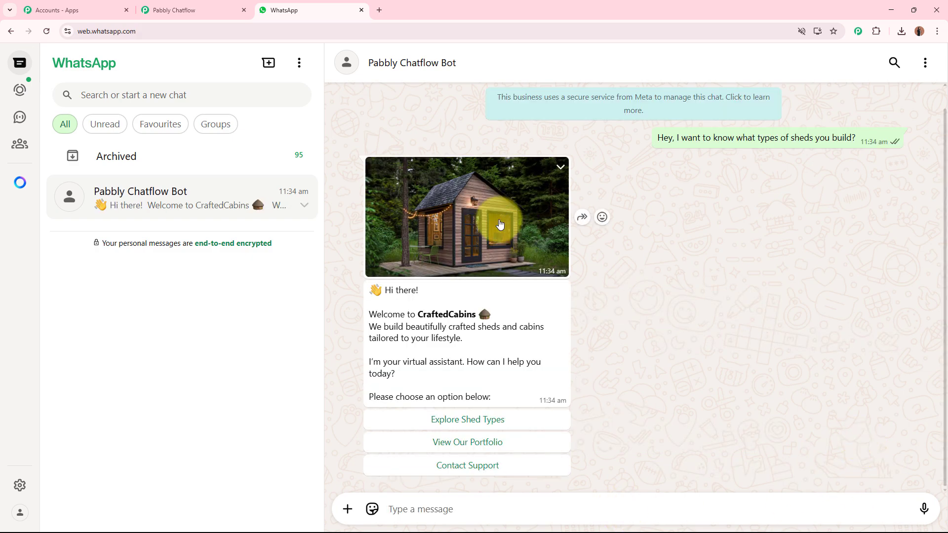
View the welcome reply's shed photo at full size, close it, and choose the Explore Shed Types reply option
{"action": "left_click", "coordinate": [497, 222]}
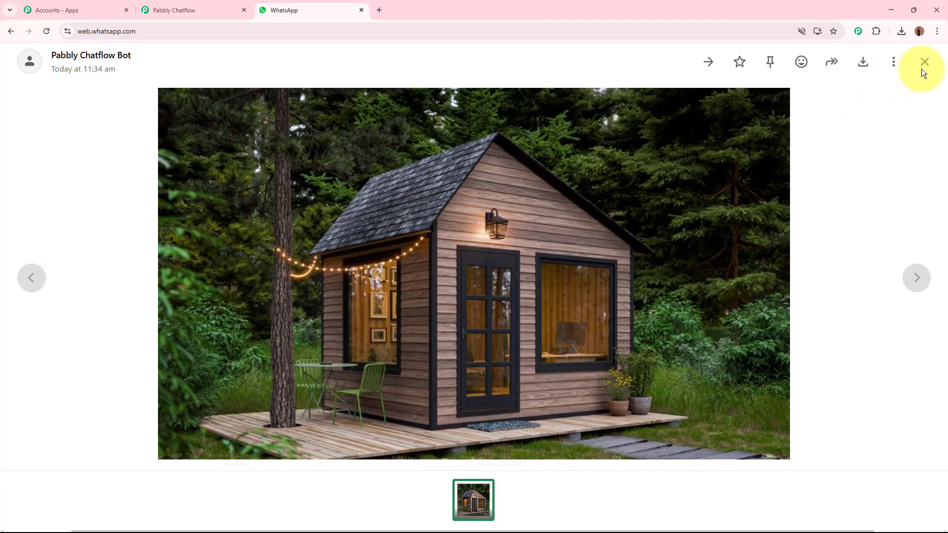
{"action": "left_click", "coordinate": [925, 63]}
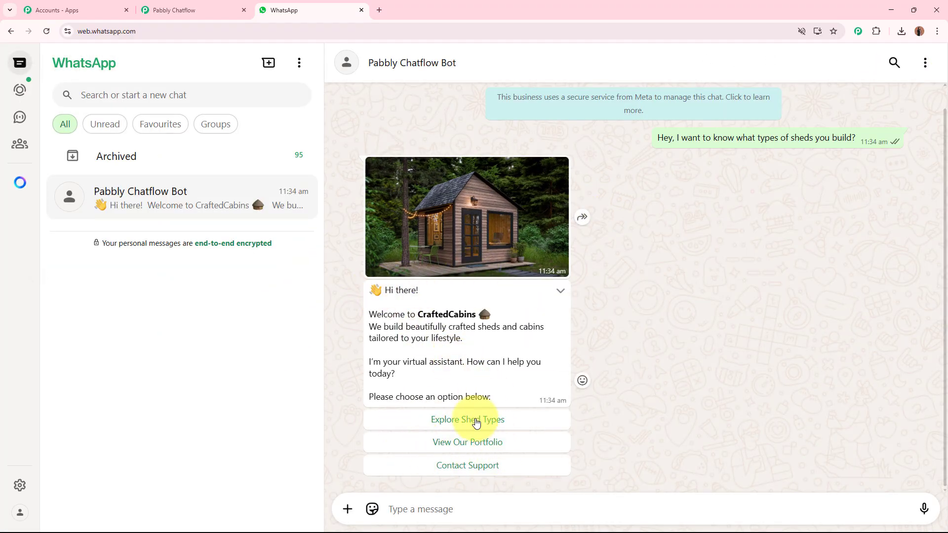
{"action": "left_click", "coordinate": [502, 421]}
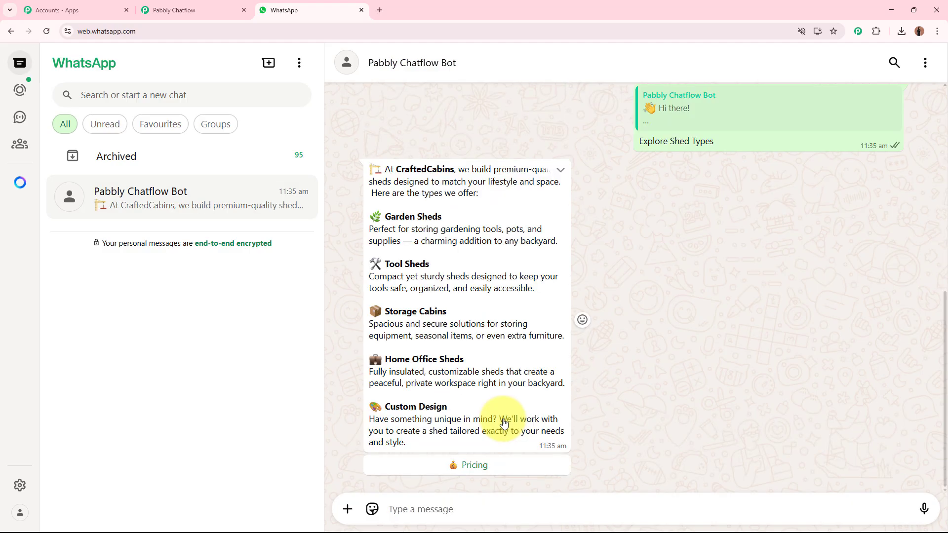
Review the shed types reply, checking the Garden Sheds and Tool Sheds headings
{"action": "left_click_drag", "start_coordinate": [401, 201], "coordinate": [506, 434]}
{"action": "left_click", "coordinate": [506, 433]}
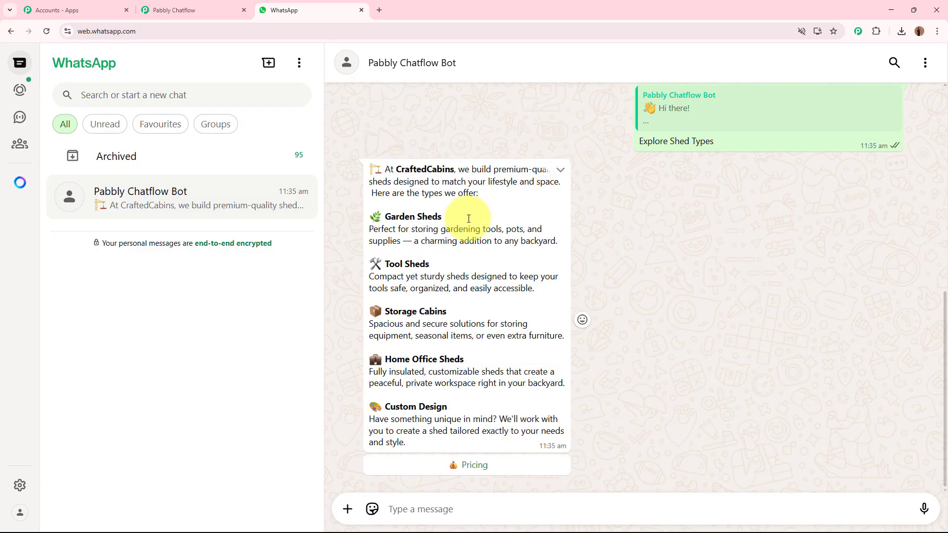
{"action": "left_click_drag", "start_coordinate": [385, 216], "coordinate": [442, 216]}
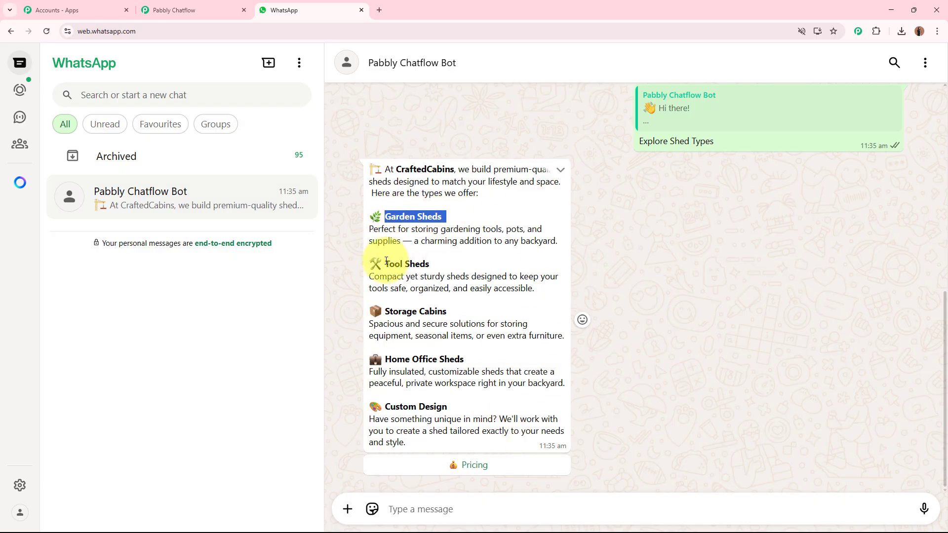
{"action": "left_click_drag", "start_coordinate": [384, 263], "coordinate": [444, 263]}
{"action": "left_click", "coordinate": [371, 264]}
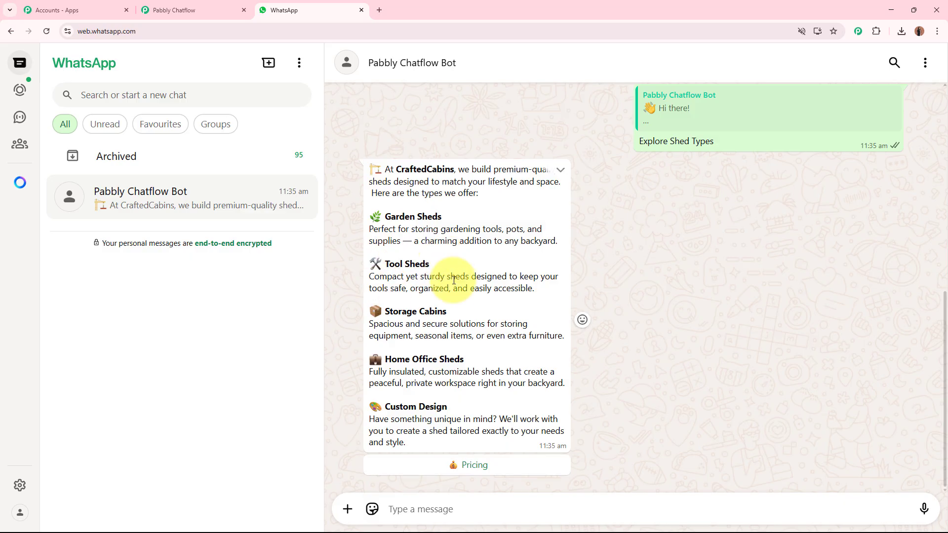
Switch to the flow in Pabbly Chatflow and examine how CraftedCabins is marked for bold with asterisks in the shed types message
{"action": "left_click", "coordinate": [156, 4]}
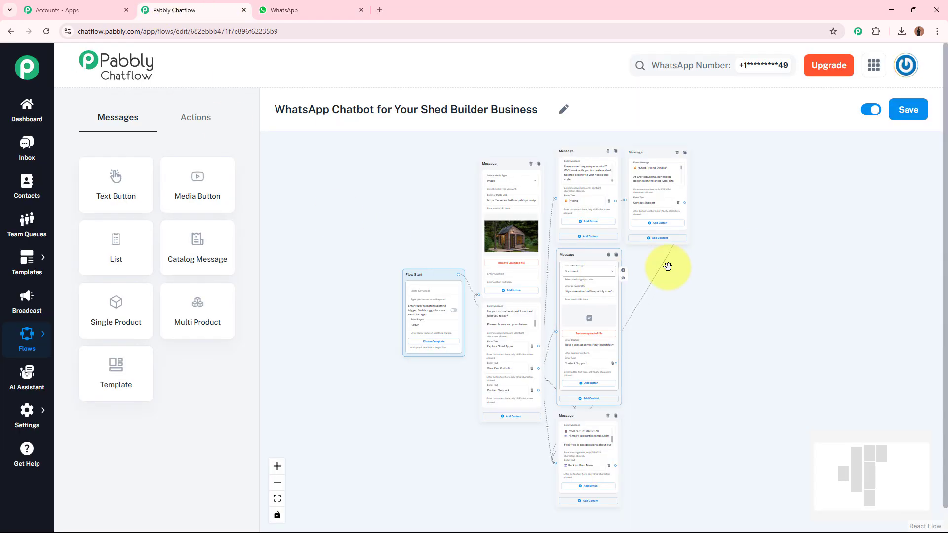
{"action": "scroll", "coordinate": [754, 229], "scroll_direction": "up", "scroll_amount": 10}
{"action": "left_click_drag", "start_coordinate": [811, 360], "coordinate": [876, 466]}
{"action": "left_click_drag", "start_coordinate": [817, 261], "coordinate": [947, 316]}
{"action": "left_click_drag", "start_coordinate": [525, 284], "coordinate": [529, 211]}
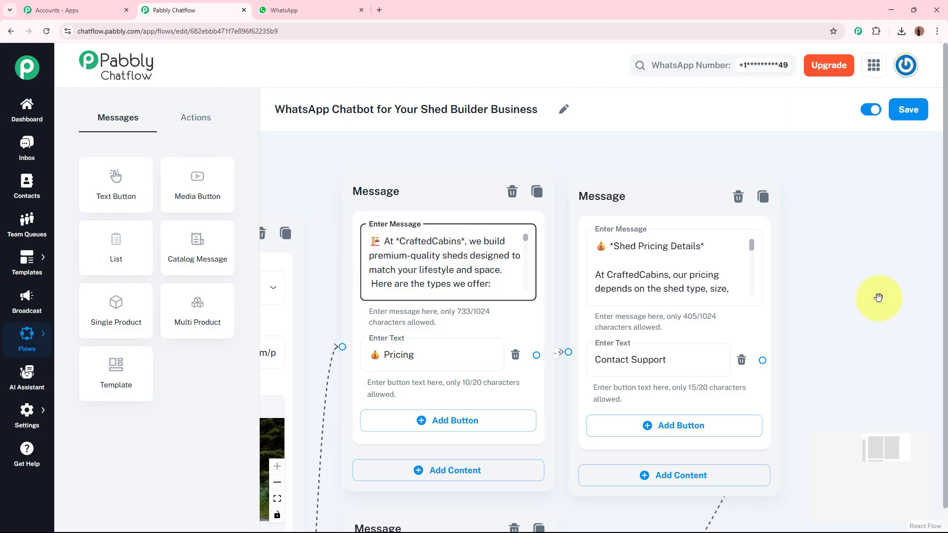
{"action": "scroll", "coordinate": [819, 345], "scroll_direction": "down", "scroll_amount": 5}
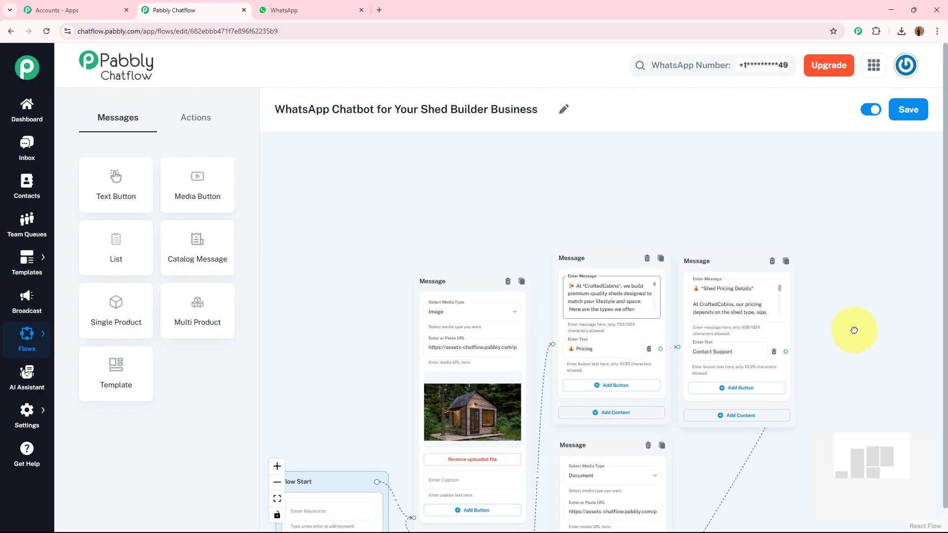
{"action": "left_click_drag", "start_coordinate": [879, 356], "coordinate": [785, 292]}
{"action": "scroll", "coordinate": [827, 299], "scroll_direction": "down", "scroll_amount": 1}
Return to the WhatsApp chat, check the bold CraftedCabins text, and choose the Pricing option under the shed types reply
{"action": "left_click", "coordinate": [337, 13]}
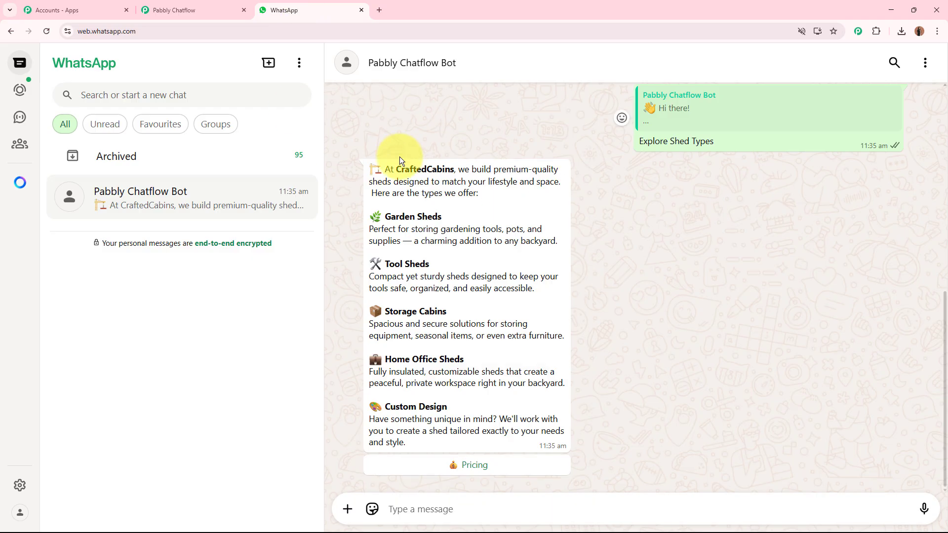
{"action": "left_click_drag", "start_coordinate": [396, 170], "coordinate": [453, 170]}
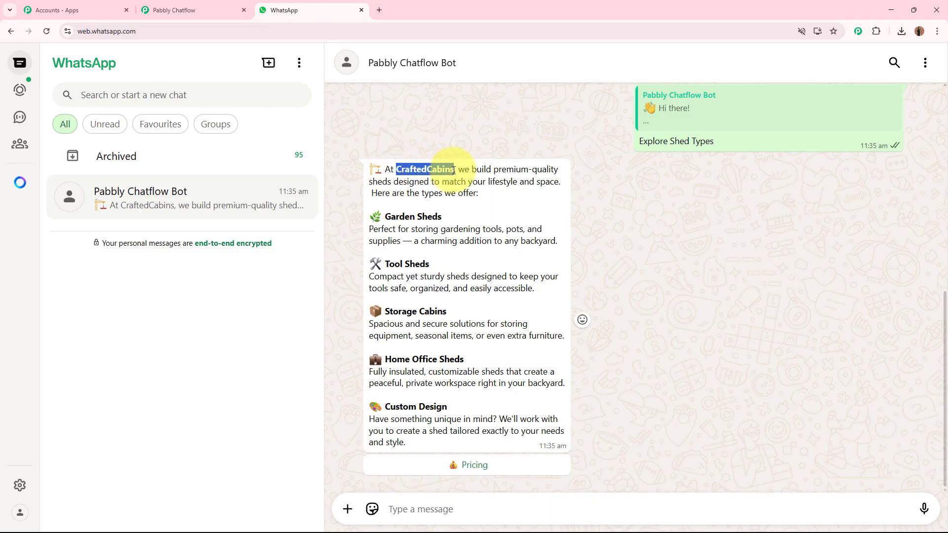
{"action": "left_click", "coordinate": [474, 474]}
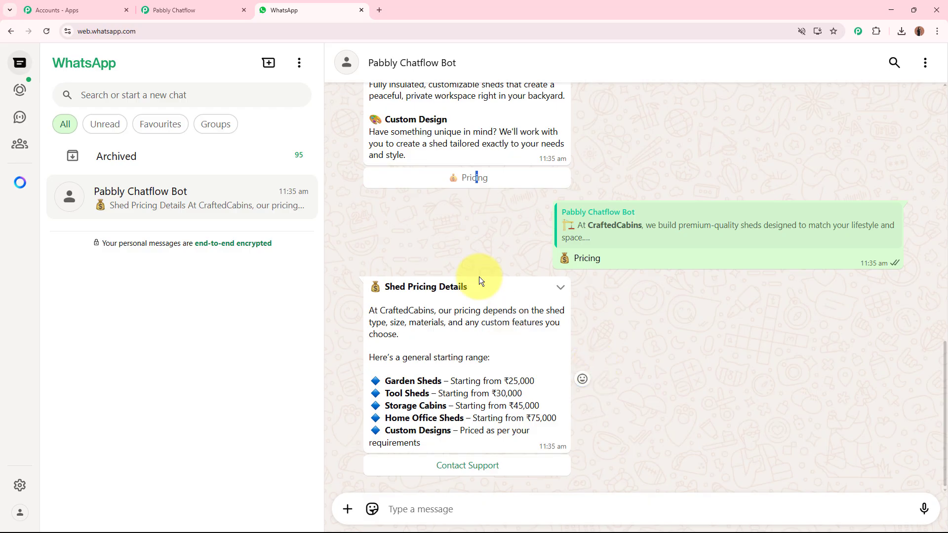
Switch back to the shed builder flow in Pabbly Chatflow
{"action": "left_click", "coordinate": [197, 9]}
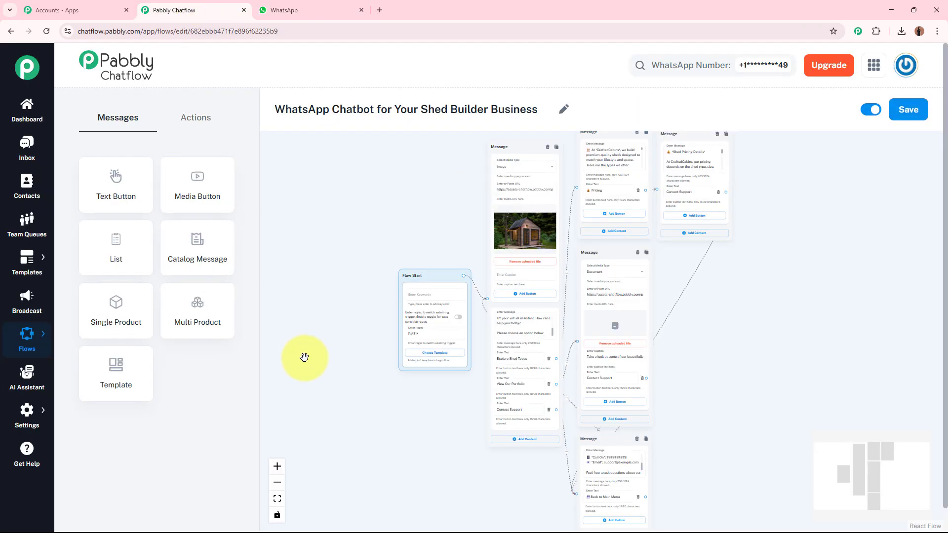